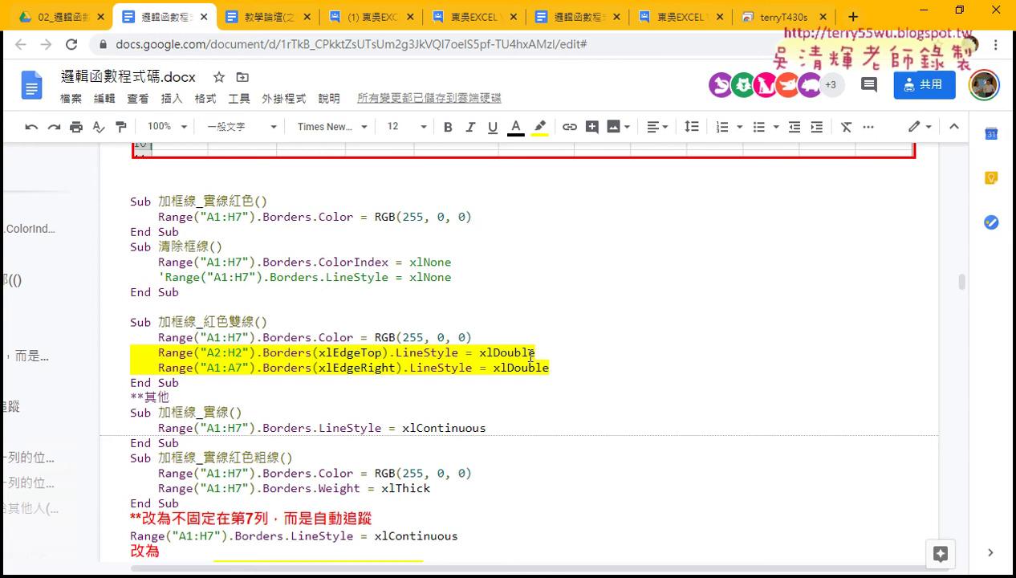
Highlight the solid red border macro and the ColorIndex clearing statement in the notes.
scroll(382, 297, "down", 1)
scroll(307, 266, "up", 2)
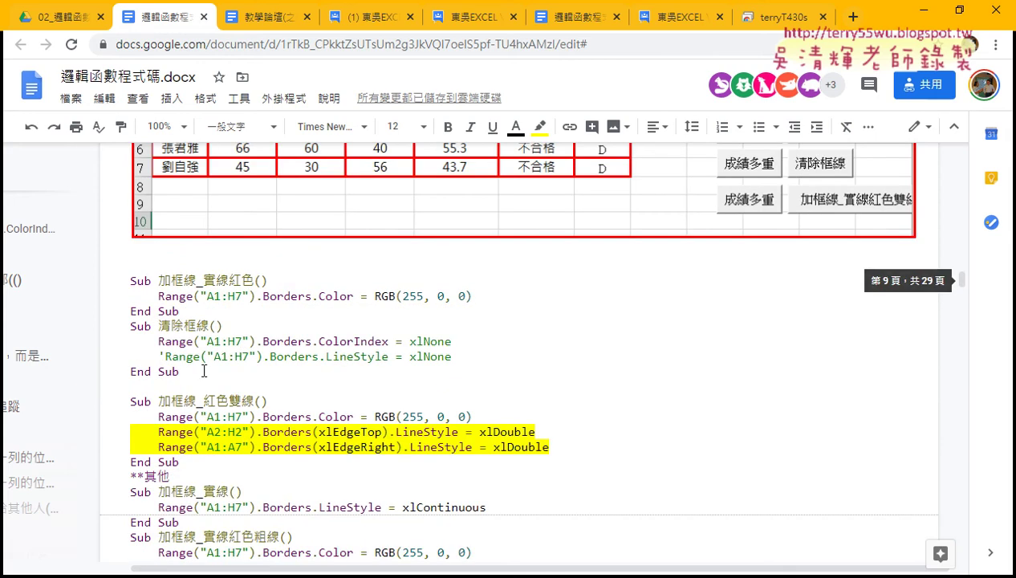
mouse_move(204, 371)
left_mouse_down()
mouse_move(129, 280)
mouse_move(480, 296)
left_mouse_up()
left_click(158, 297)
mouse_move(453, 341)
left_mouse_down()
mouse_move(159, 341)
mouse_move(255, 322)
left_mouse_up()
scroll(321, 369, "down", 1)
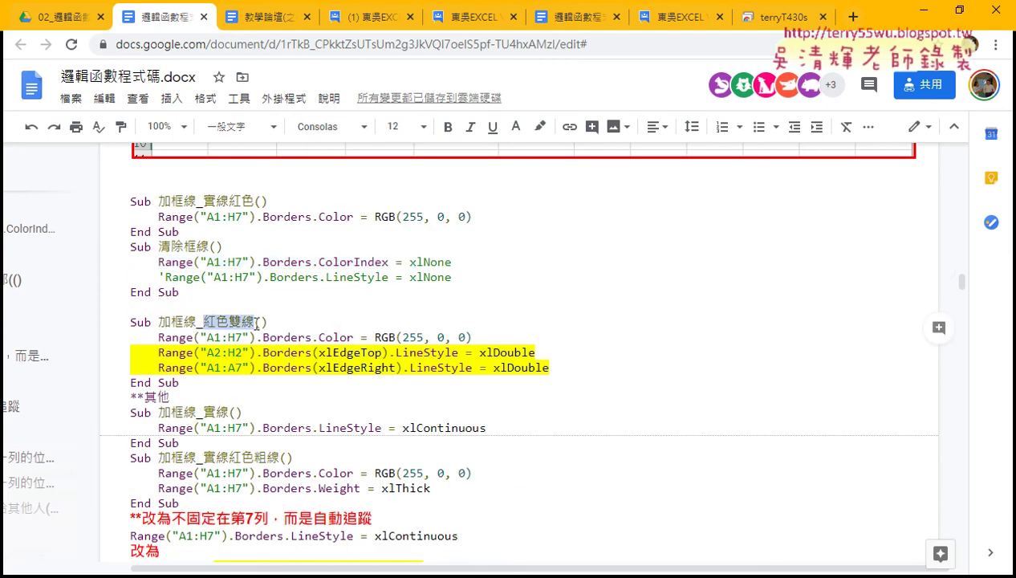
Review the xlEdgeTop double-line and last-data-row code, then return to Excel's red double-line button.
left_click_drag(544, 353, 103, 358)
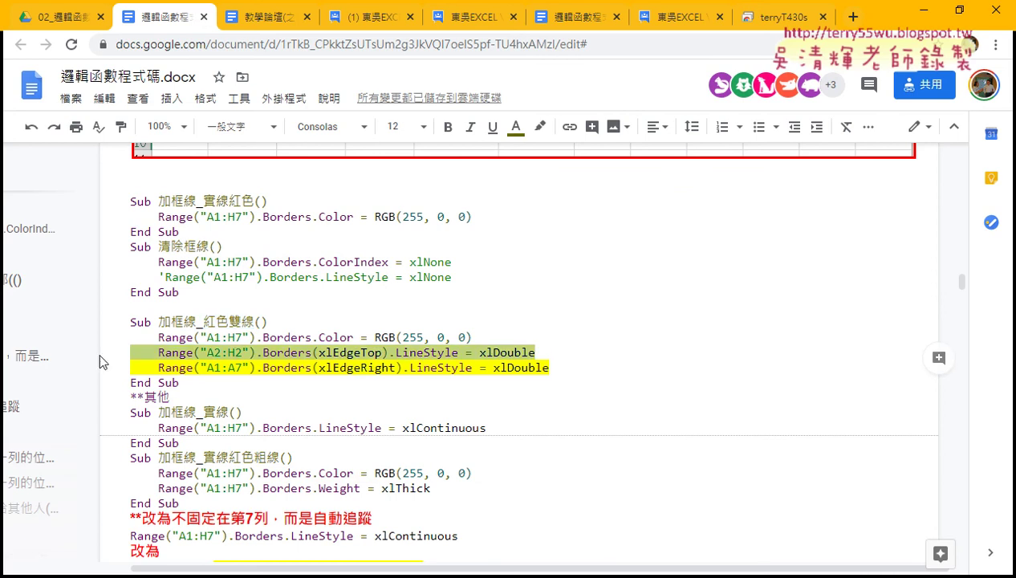
left_click_drag(552, 369, 130, 368)
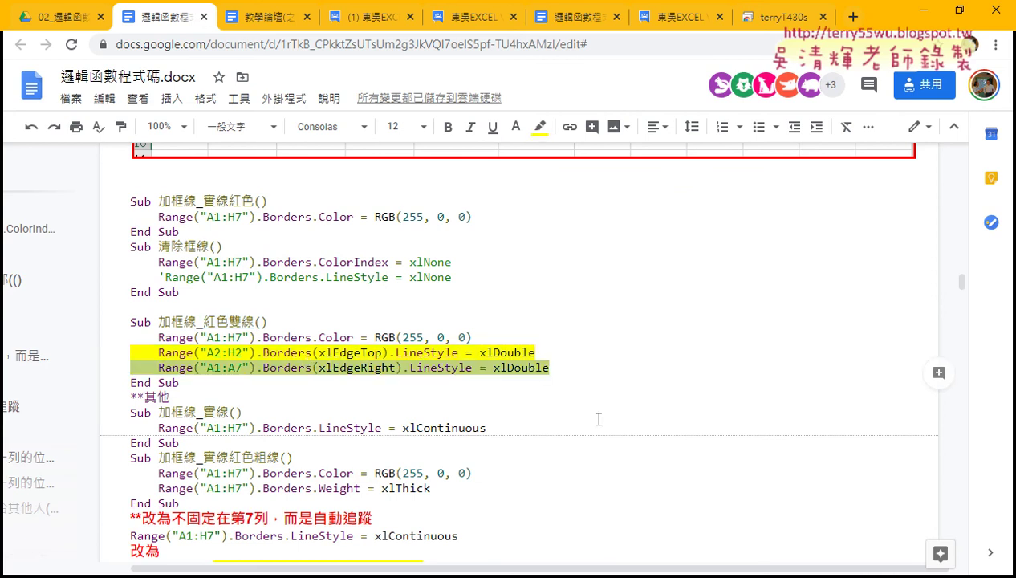
scroll(599, 419, "down", 1)
scroll(599, 419, "down", 1)
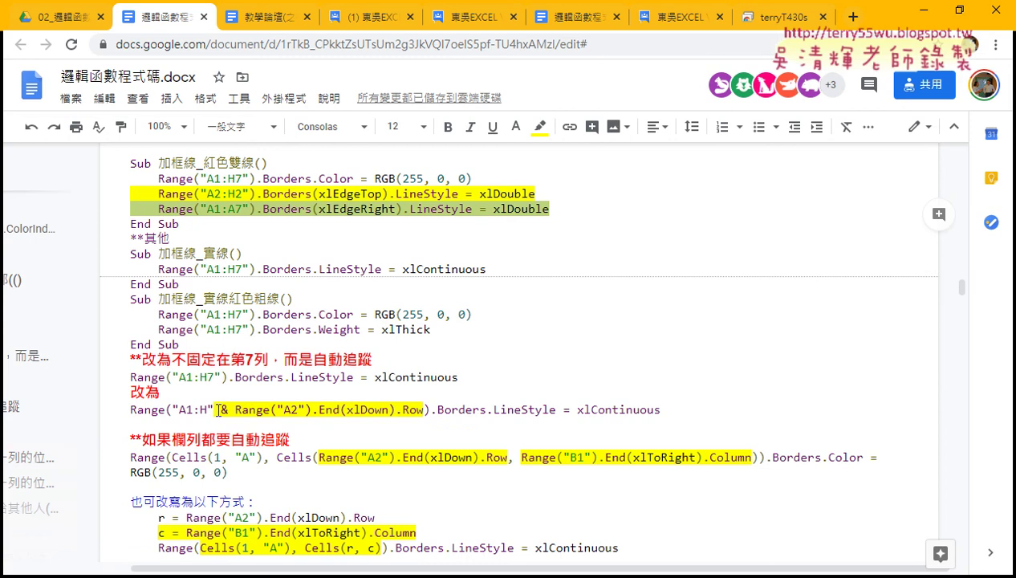
left_click_drag(218, 411, 426, 410)
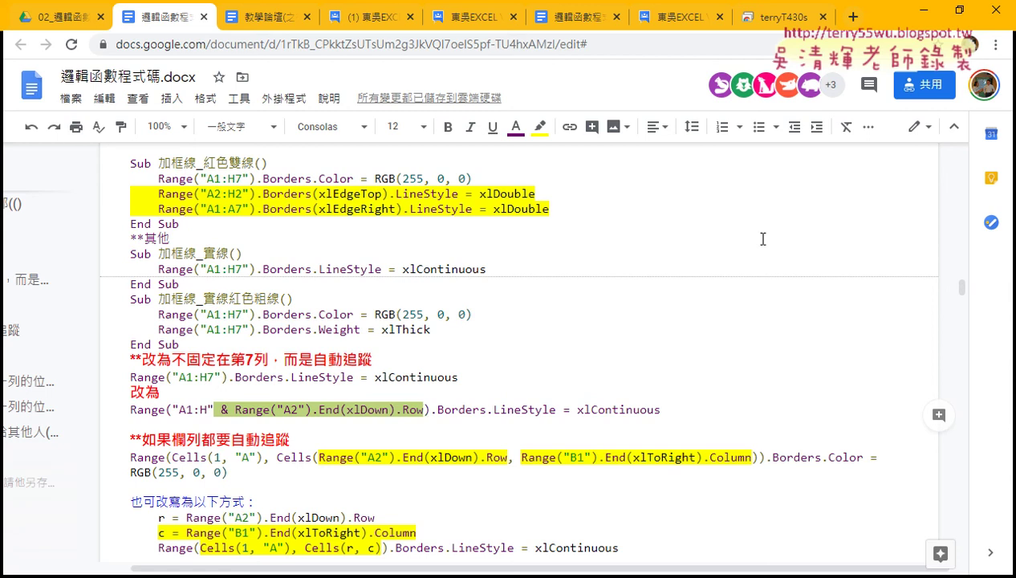
left_click(463, 225)
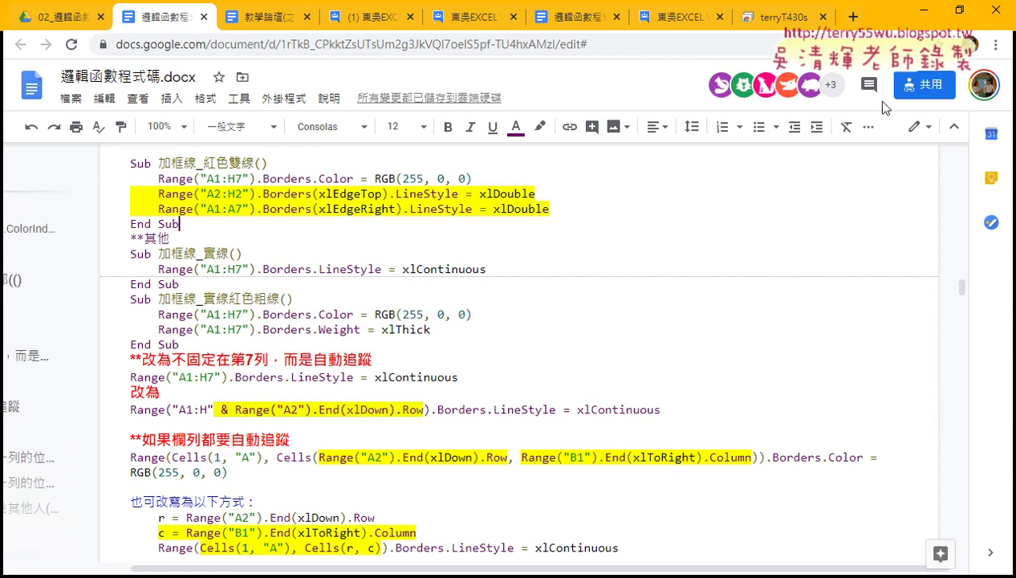
left_click(920, 13)
left_click(277, 399)
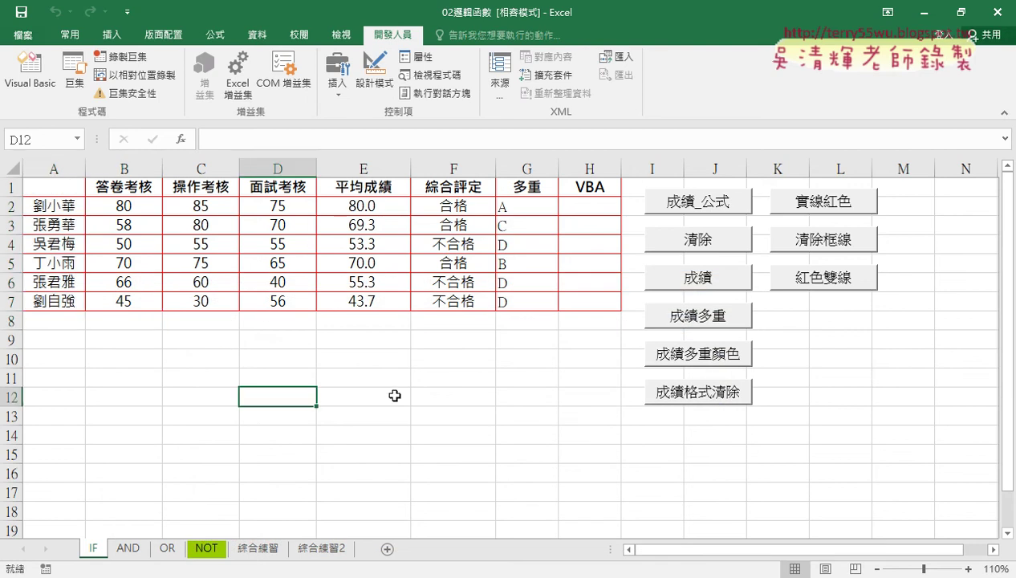
Test the red double-line and solid red border buttons, then bring up the VBA editor beside the table.
left_click(806, 278)
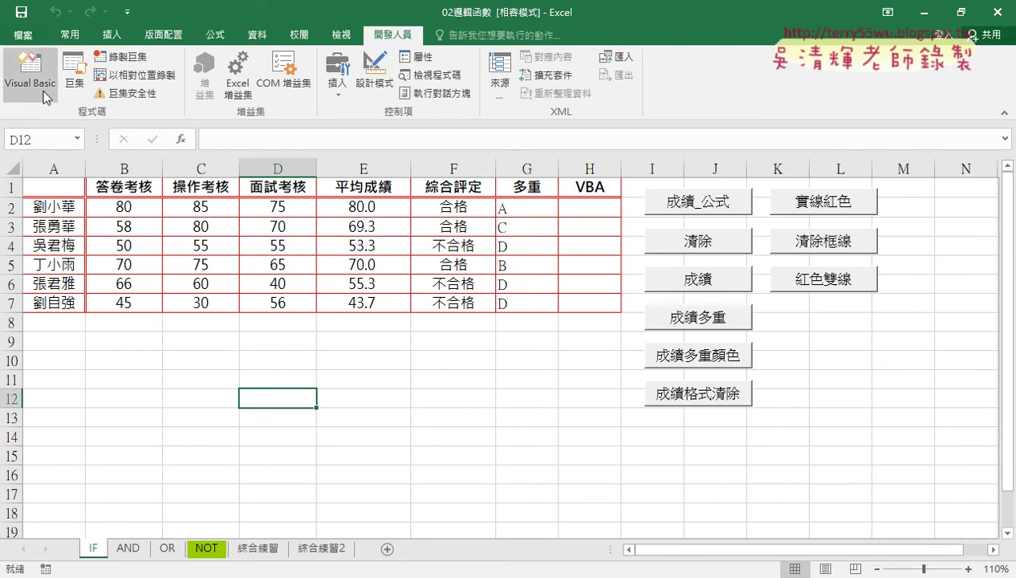
left_click(832, 211)
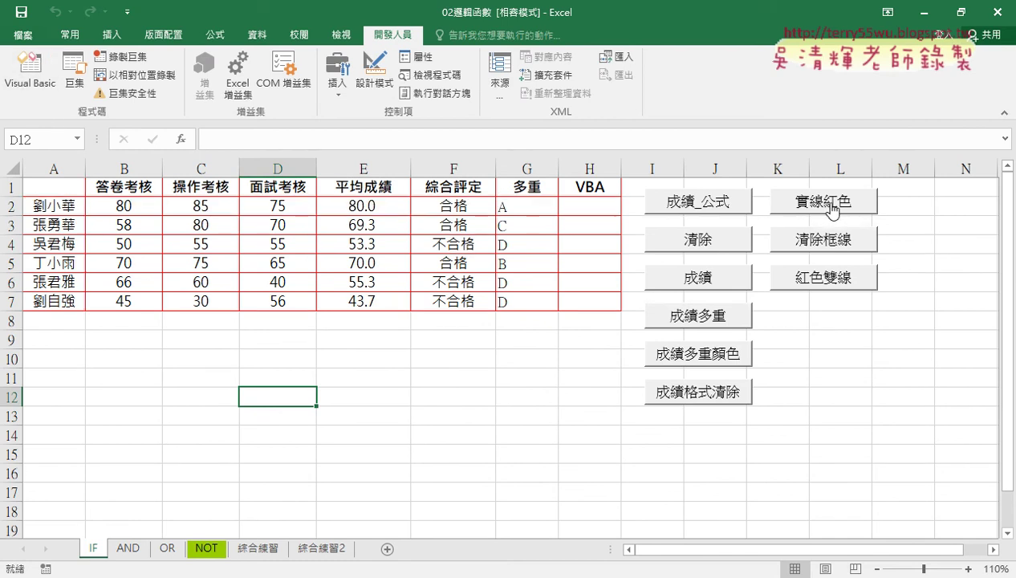
left_click(48, 85)
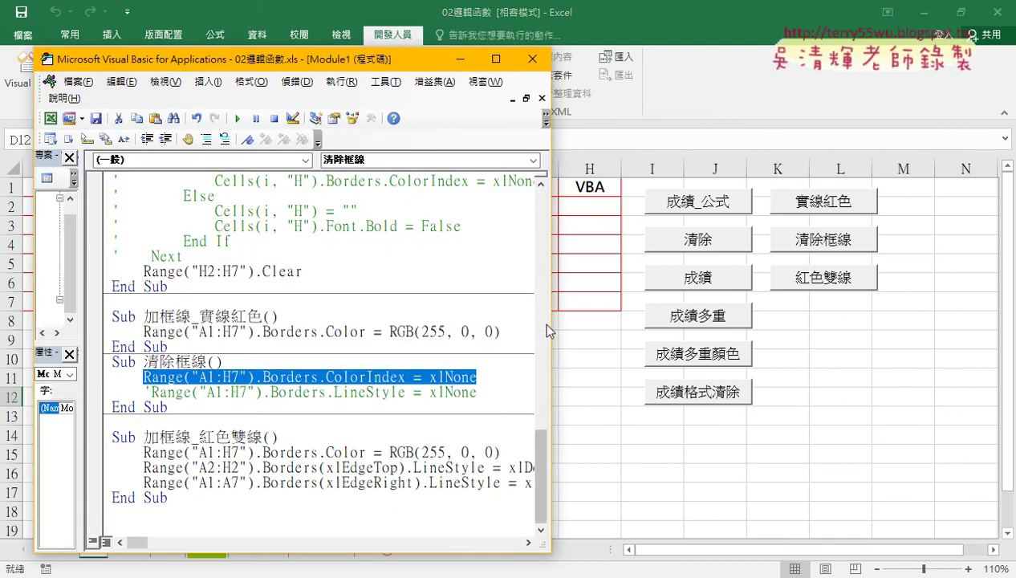
left_click_drag(550, 329, 625, 329)
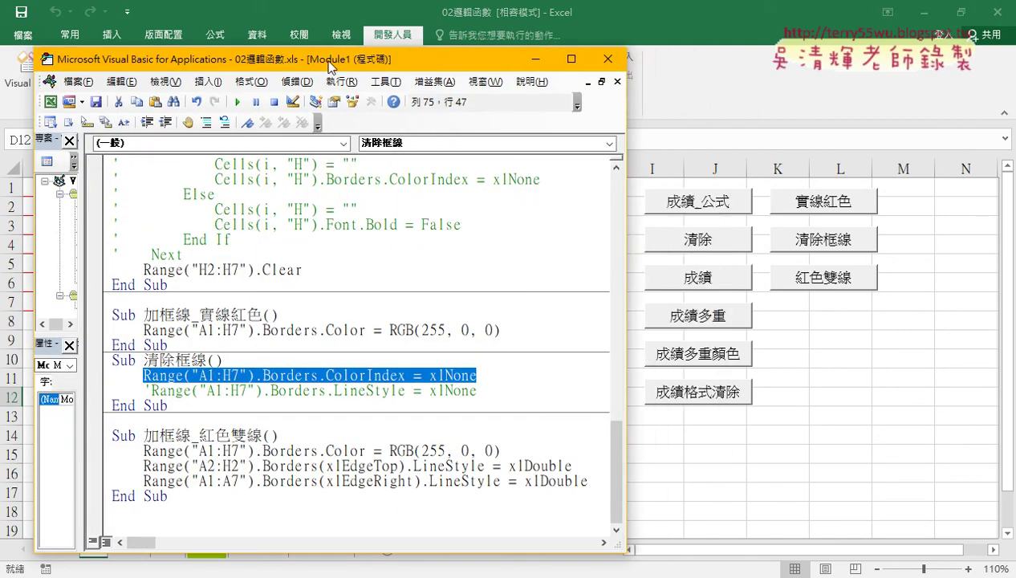
left_click_drag(329, 67, 567, 54)
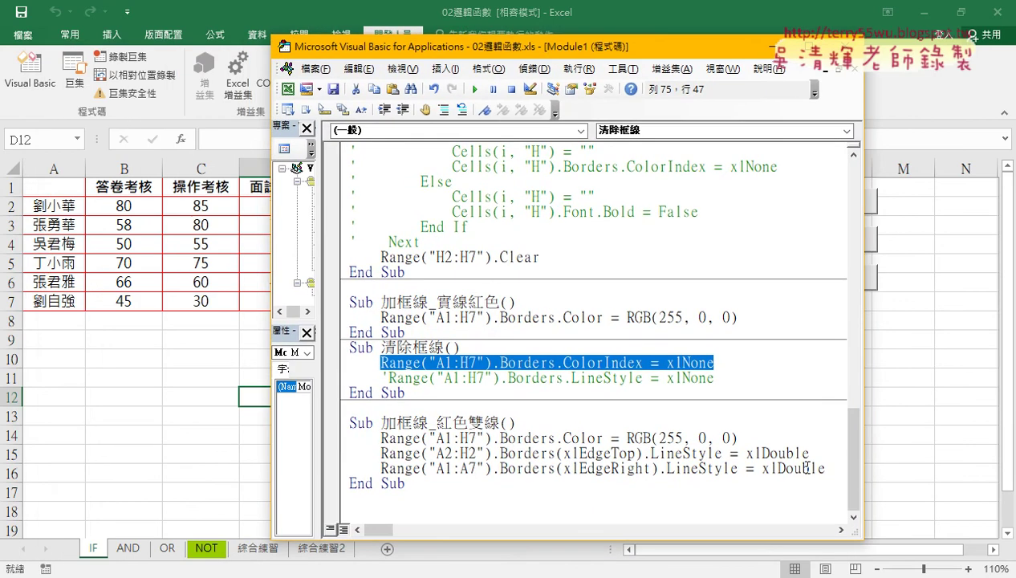
Delete both xlDouble border lines from 加框線_紅色雙線, keeping only the red colour line.
left_click_drag(826, 467, 314, 460)
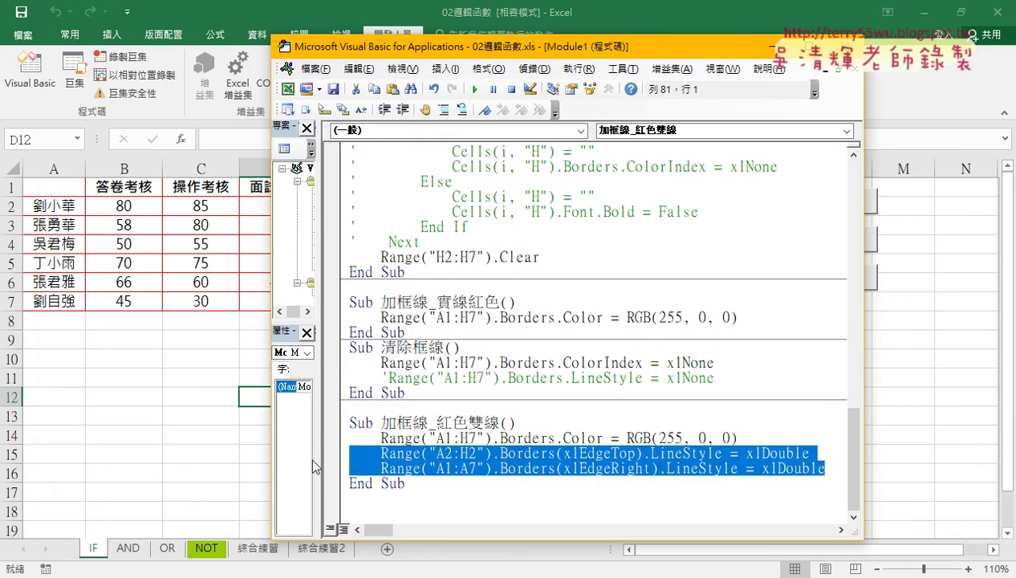
key("Delete")
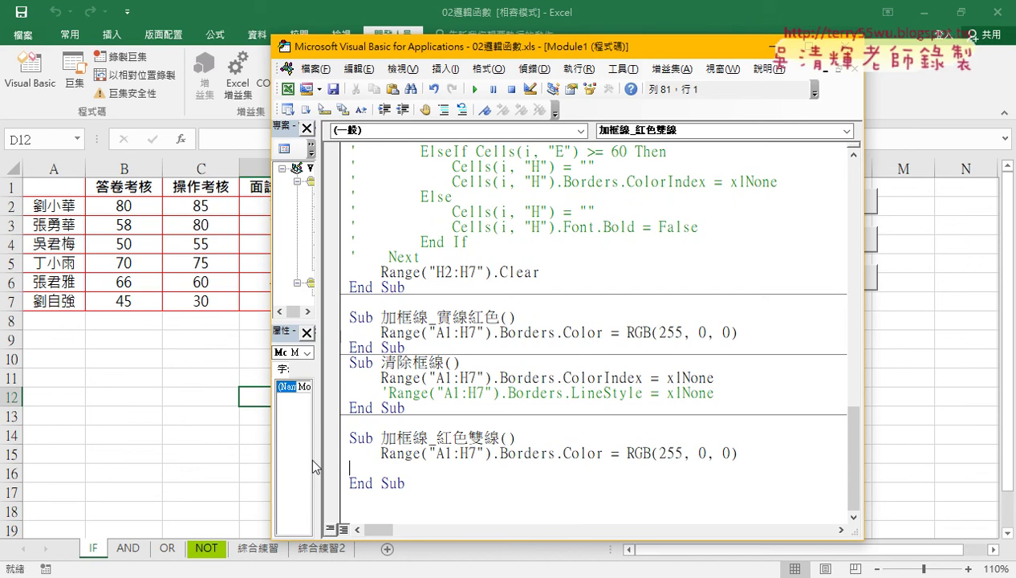
key("Tab")
left_click_drag(362, 47, 365, 238)
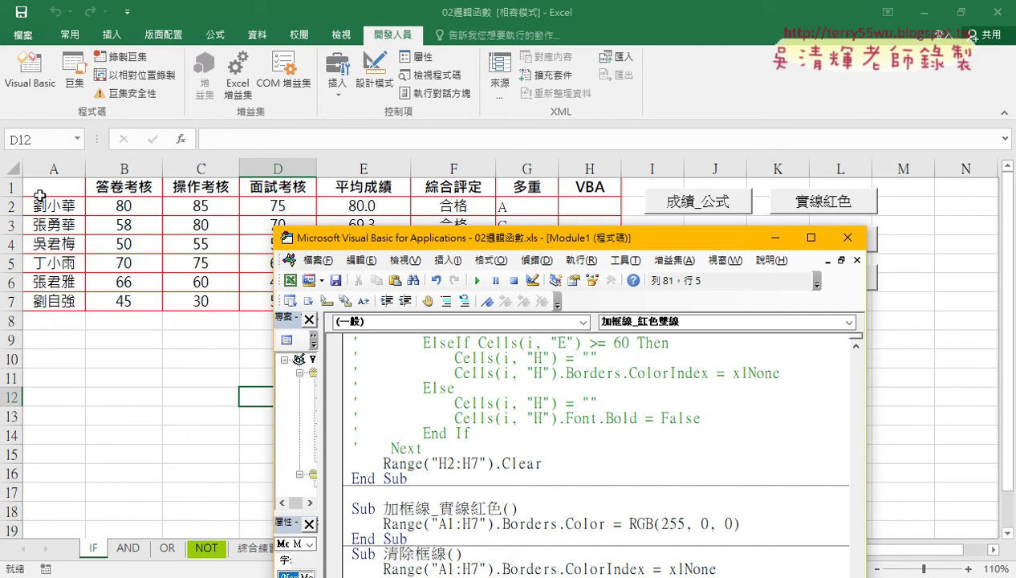
left_click_drag(44, 184, 586, 188)
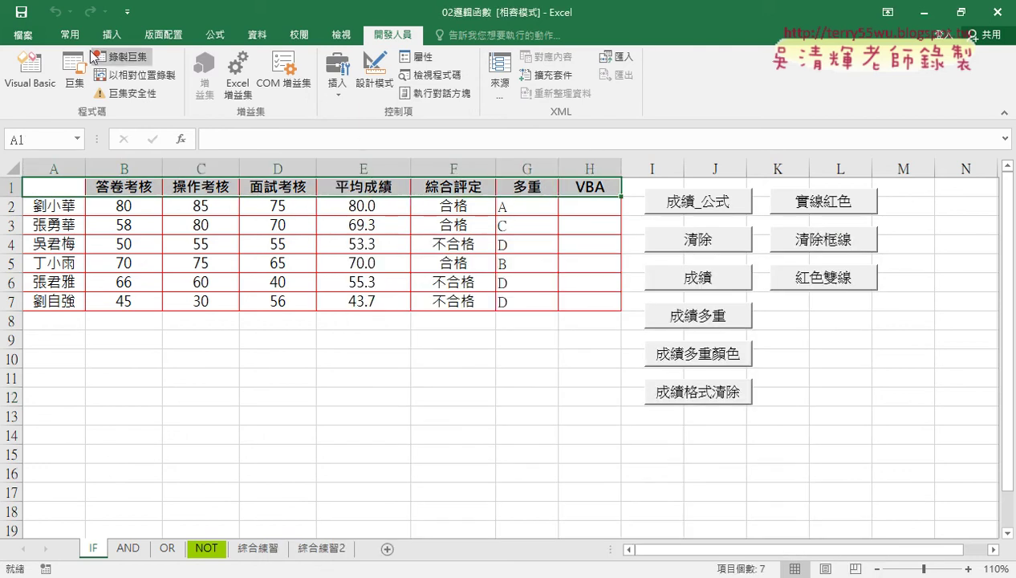
left_click(70, 34)
left_click(162, 87)
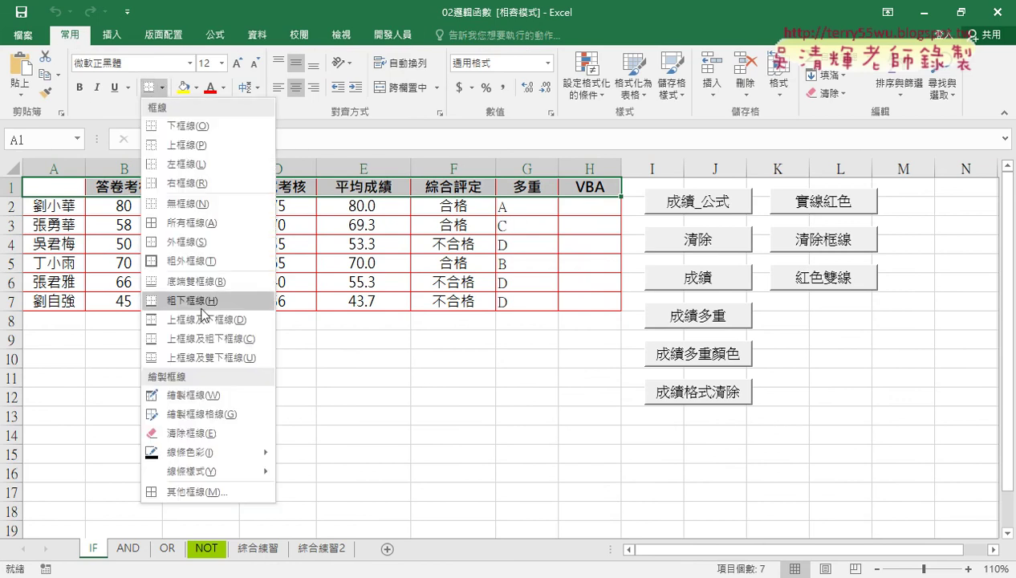
left_click(202, 491)
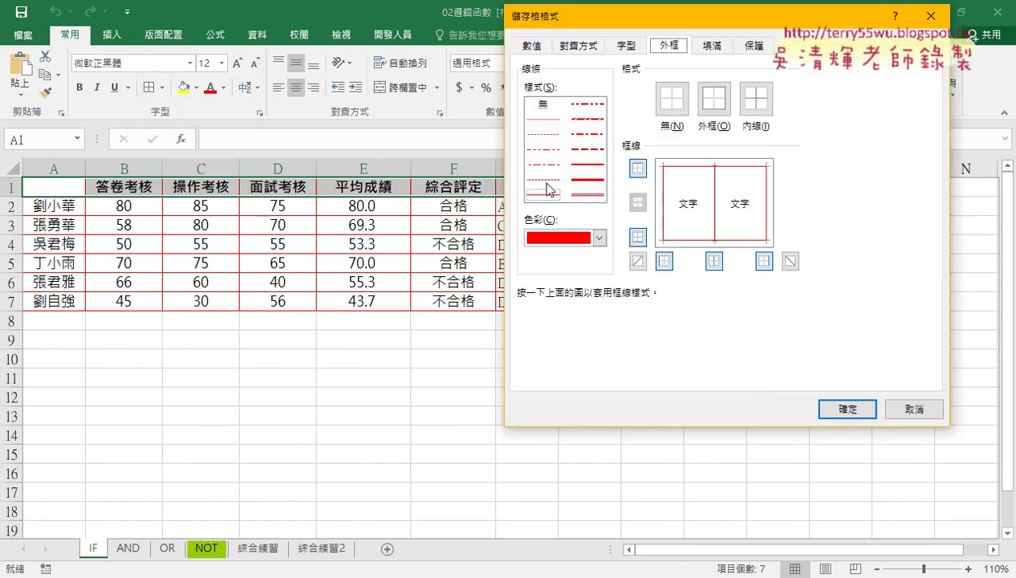
left_click(581, 193)
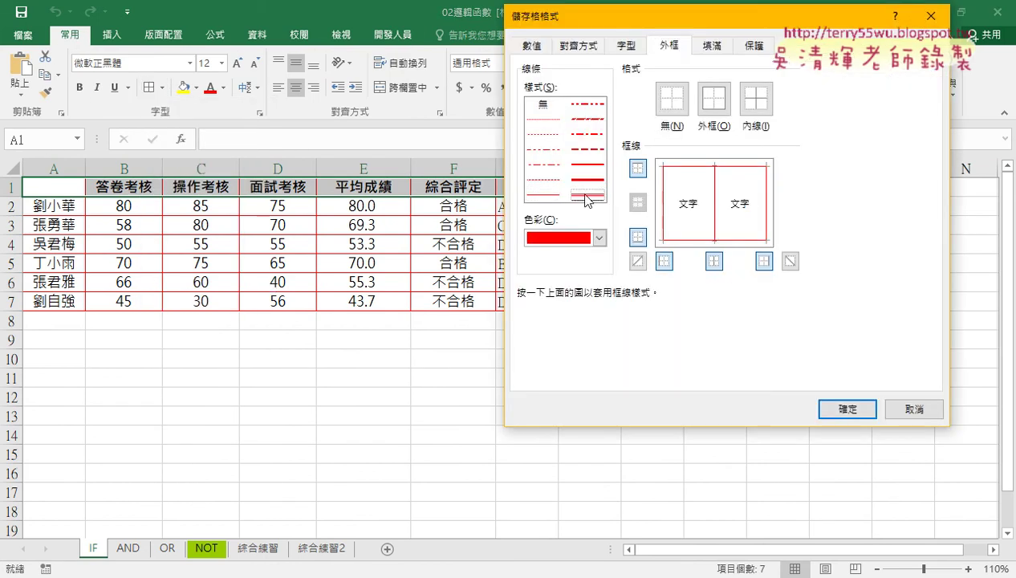
left_click(692, 240)
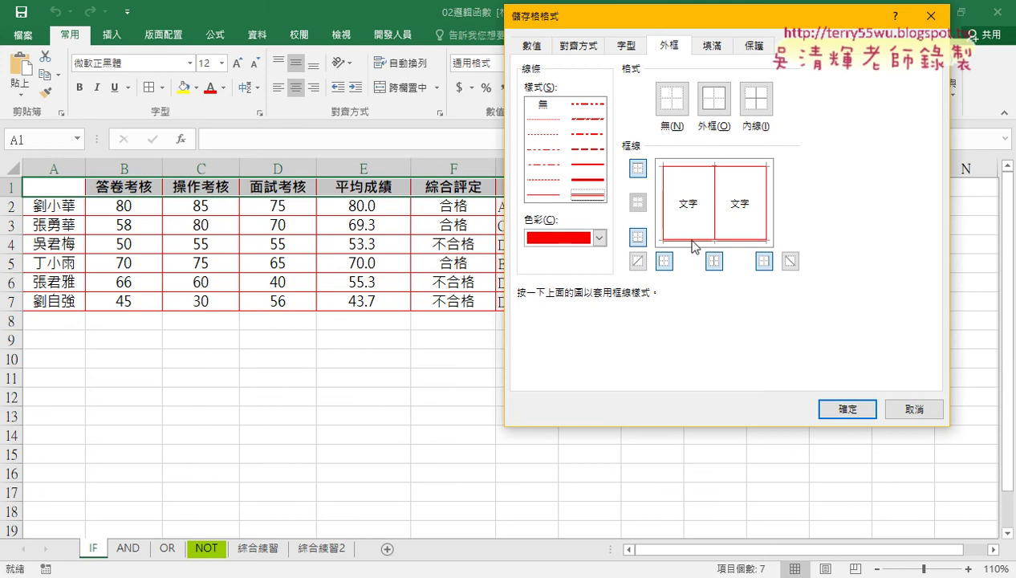
left_click(853, 416)
left_click(647, 412)
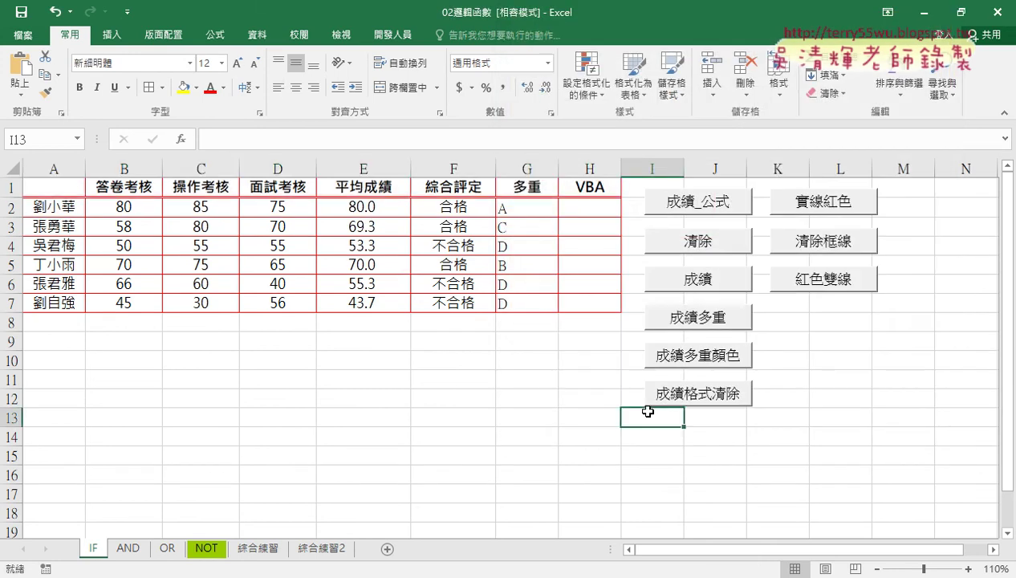
key("ctrl+z")
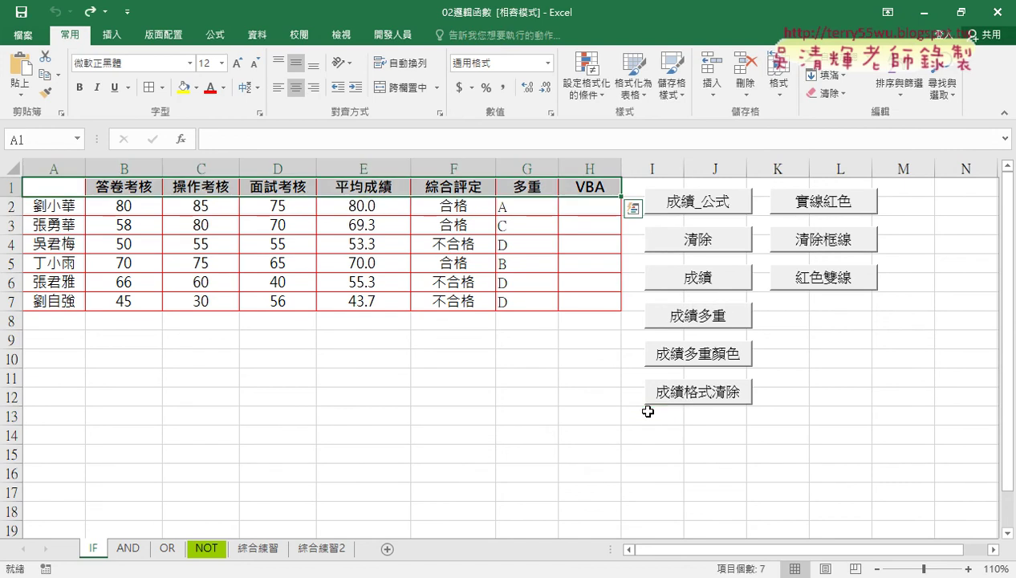
Copy the A1:H7 range reference onto the empty macro line and change it to A1:H1.
left_click(384, 36)
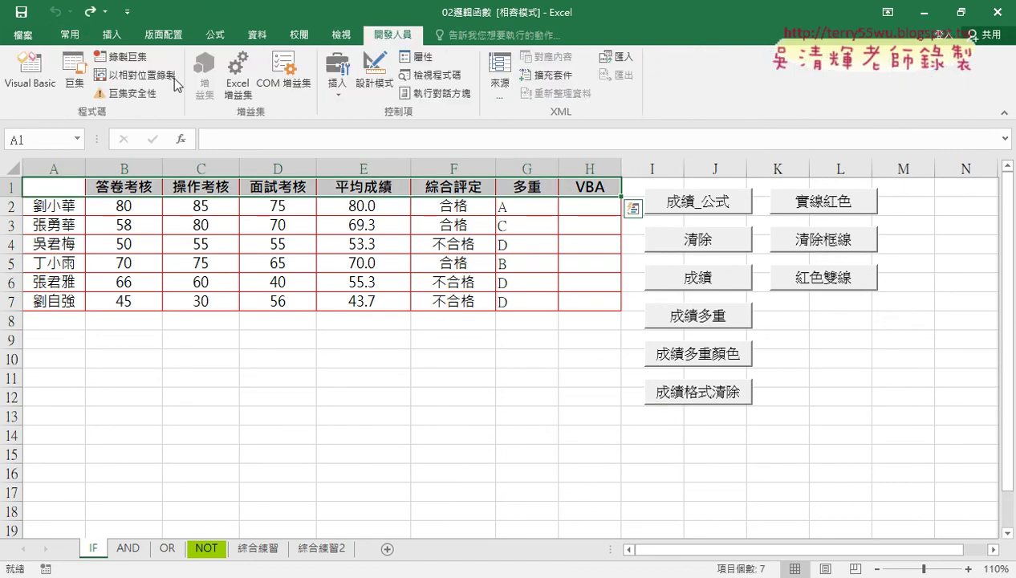
left_click(30, 71)
left_click_drag(438, 236, 373, 87)
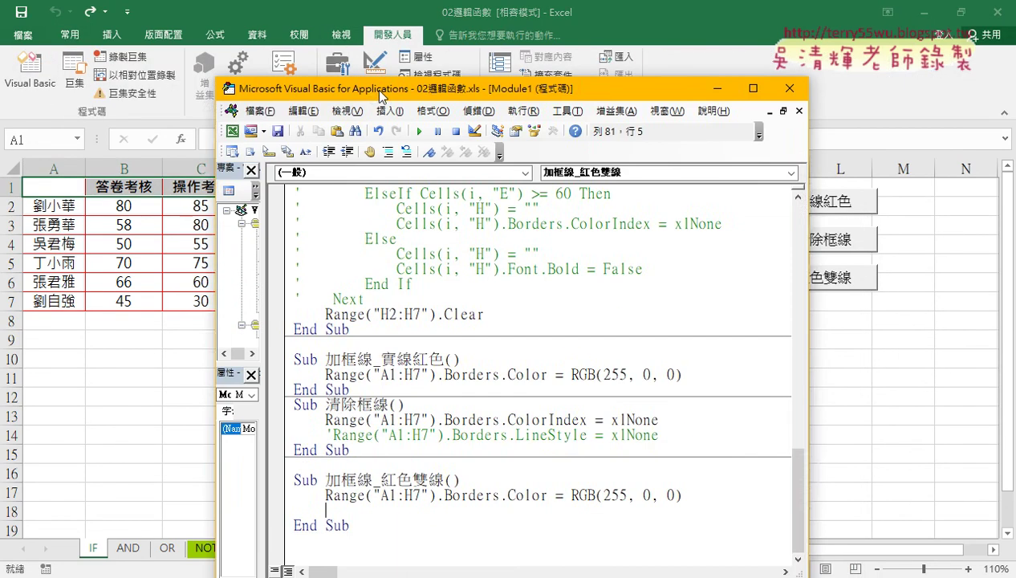
left_click_drag(317, 488, 427, 489)
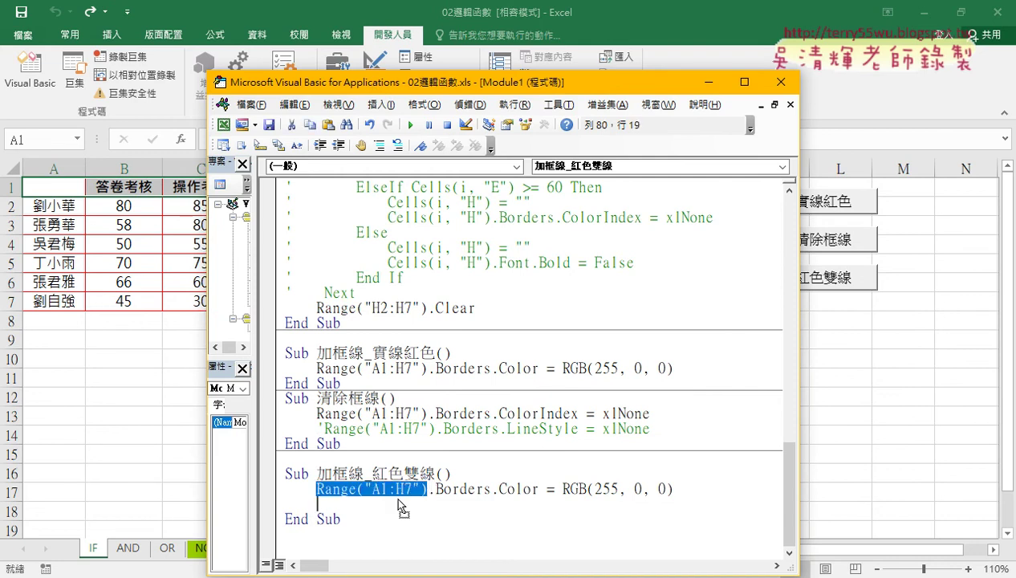
key("ctrl+c")
left_click(396, 504)
key("ctrl+v")
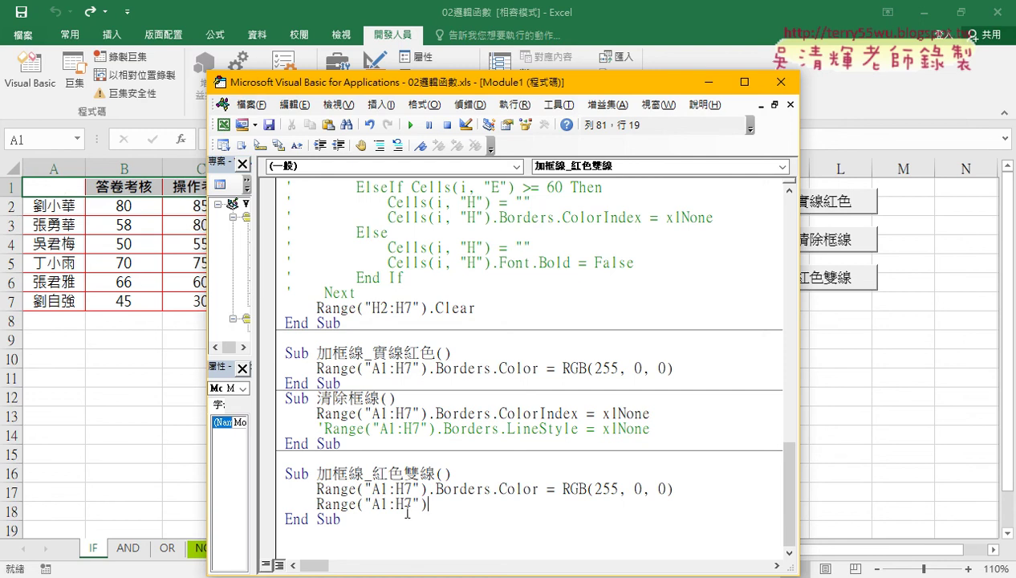
left_click_drag(411, 504, 404, 504)
type("1")
Extend the A1:H1 line with .Borders(xlEdgeBottom using the IntelliSense suggestions.
left_click(438, 501)
type(".B")
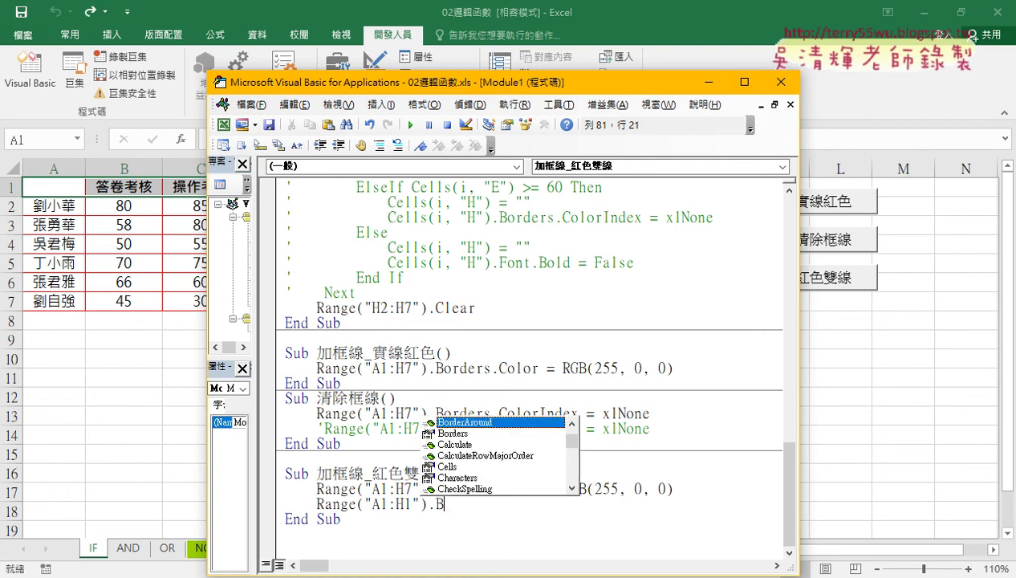
key("Down")
key("space")
key("BackSpace")
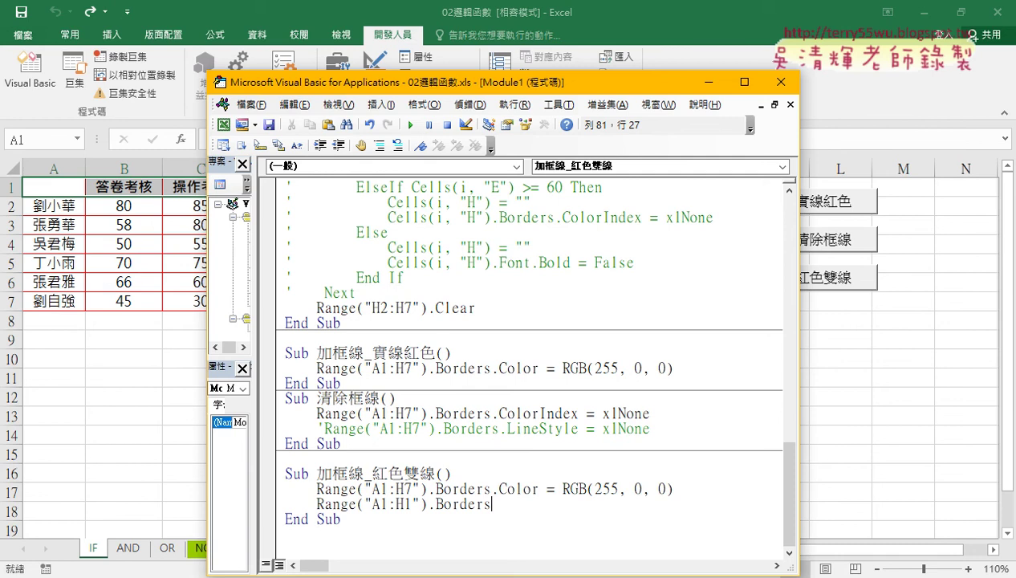
type("(")
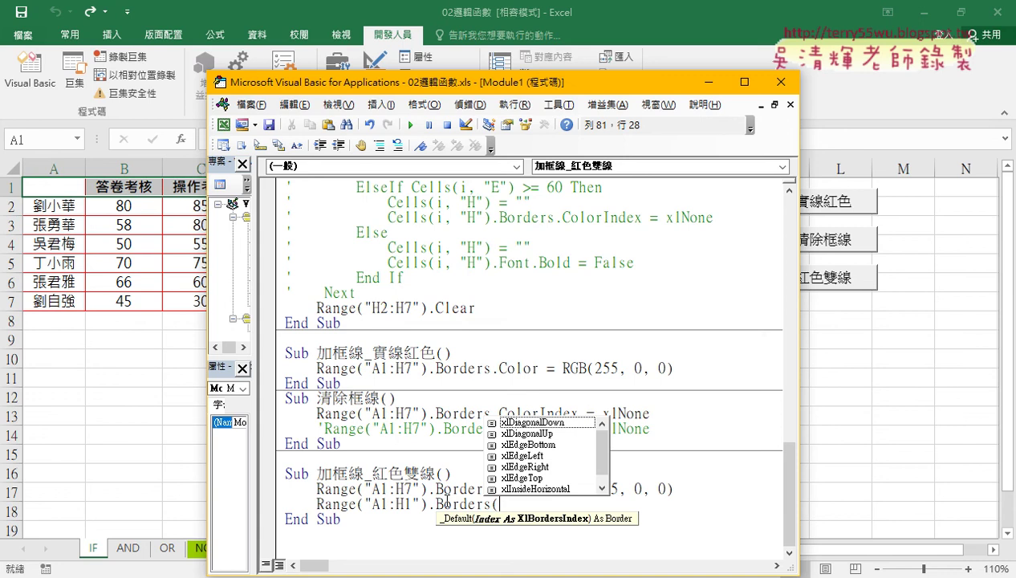
key("Down")
key("Down")
key("Down")
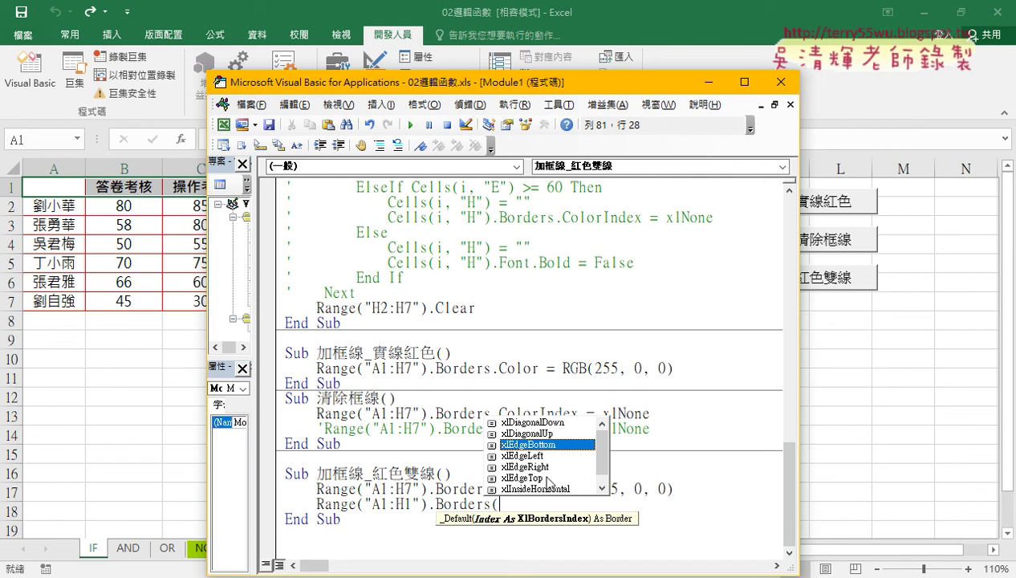
double_click(546, 444)
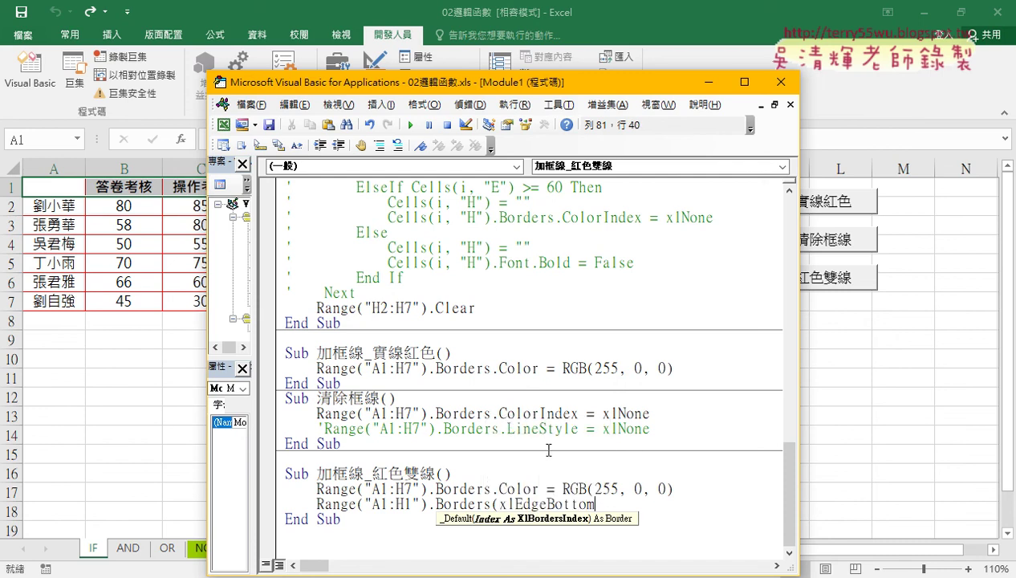
Close Borders(xlEdgeBottom) and append .LineStyle= on the A1:H1 line.
type(")")
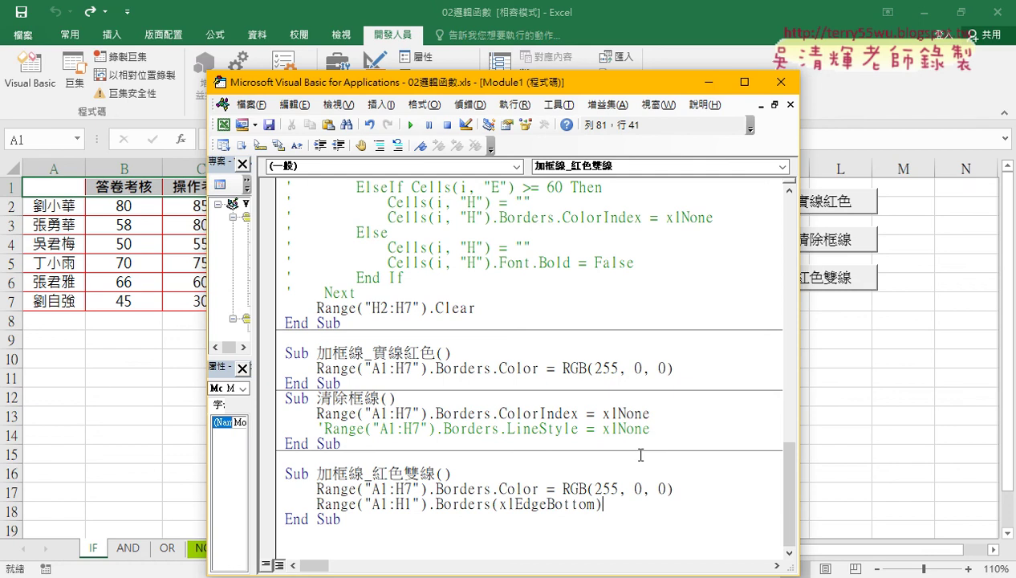
type(".")
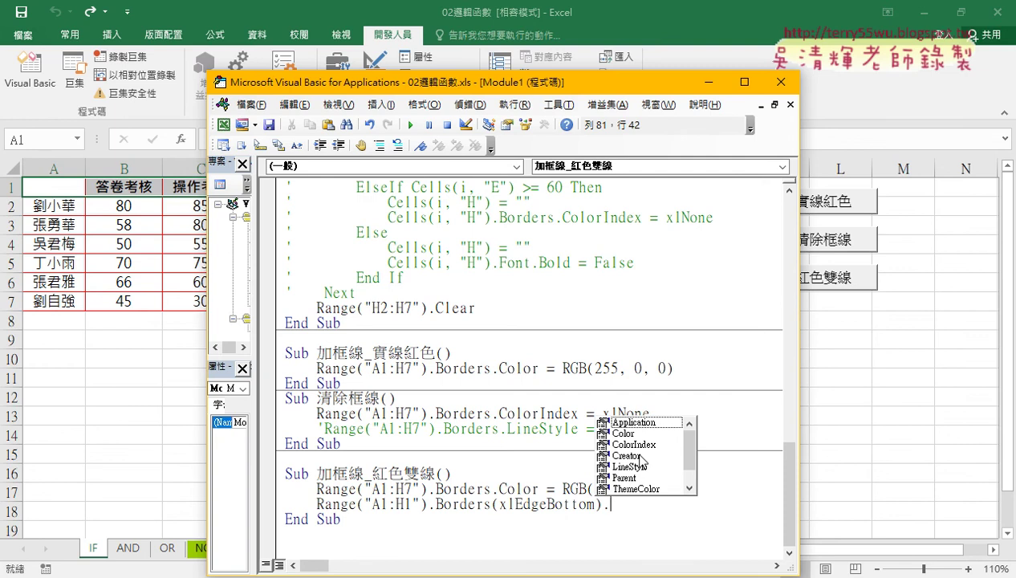
key("Down")
key("Down")
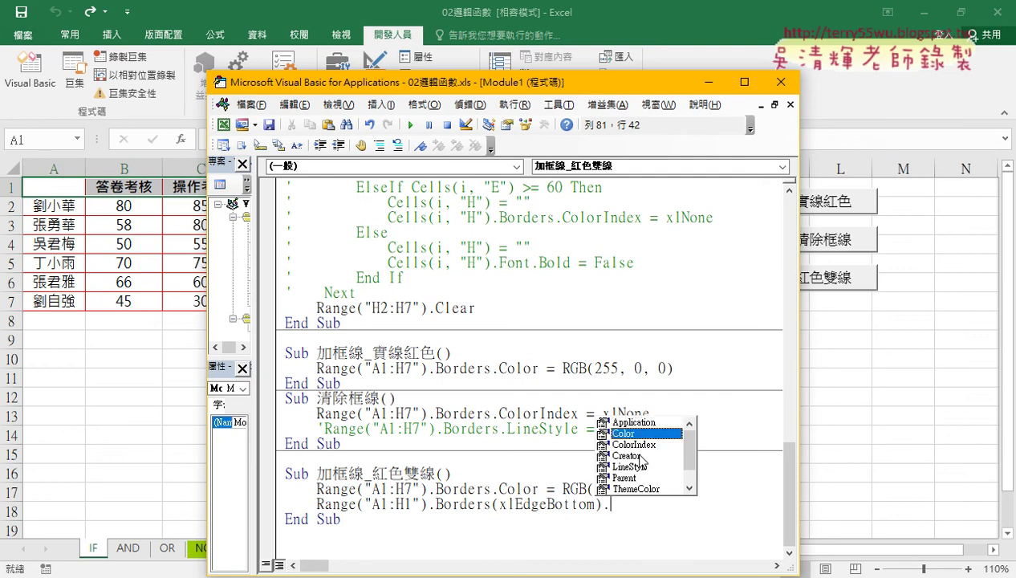
key("Down")
key("Down")
key("Down")
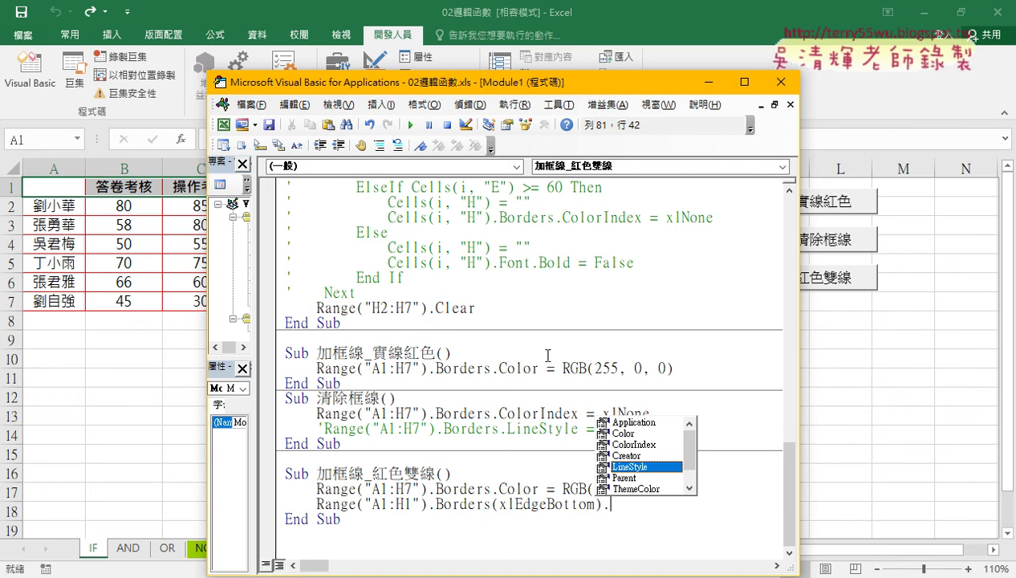
double_click(632, 467)
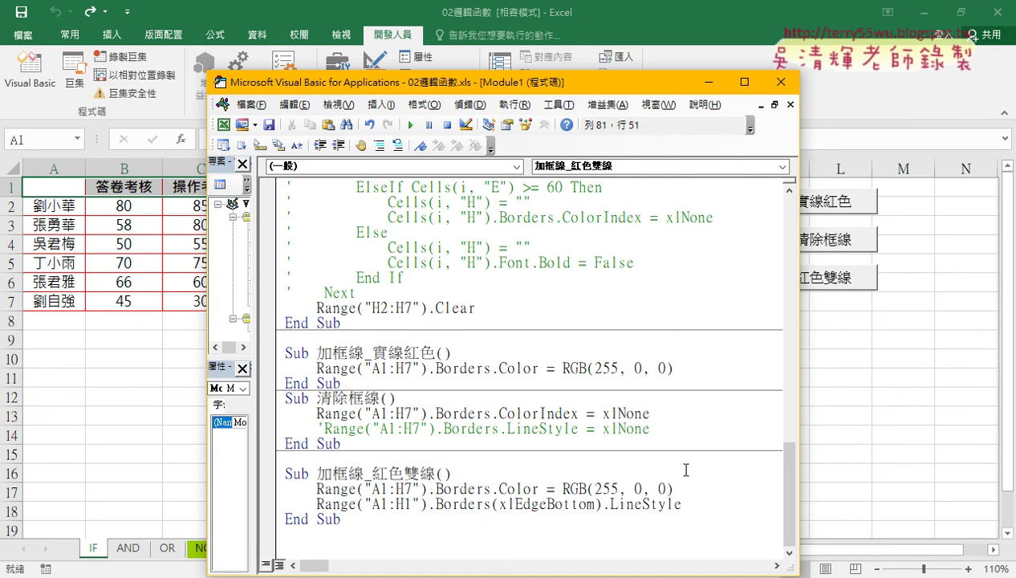
type("=")
key("Left")
key("Left")
key("Left")
Look up the XlLineStyle constants from the LineStyle help page and copy xlDouble.
key("F1")
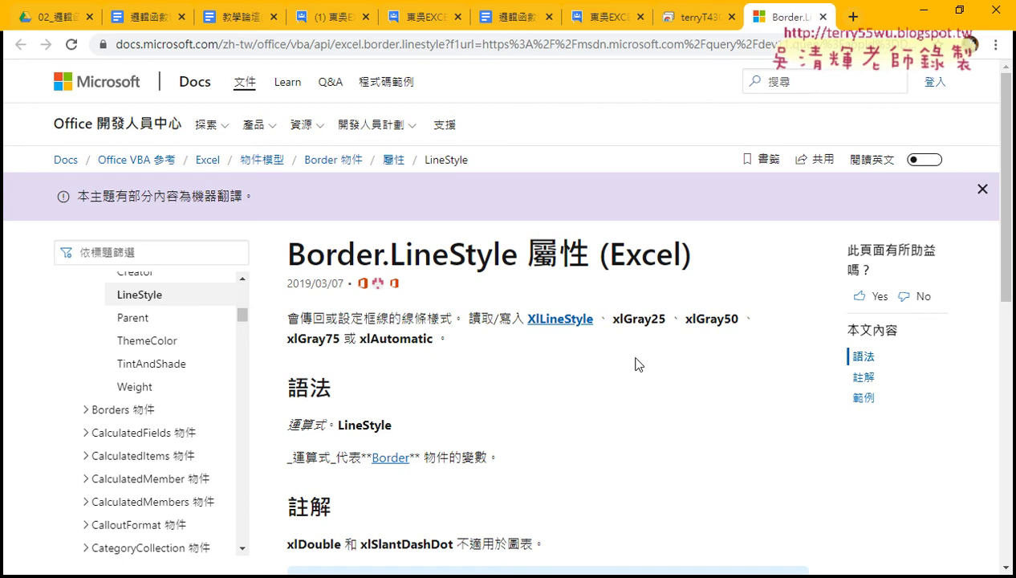
left_click(560, 319)
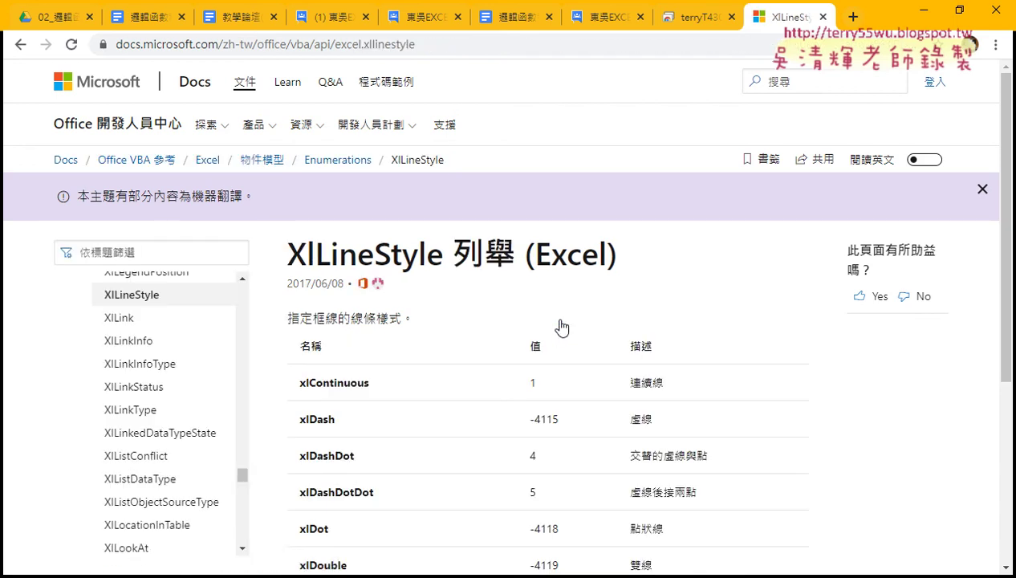
scroll(561, 328, "down", 3)
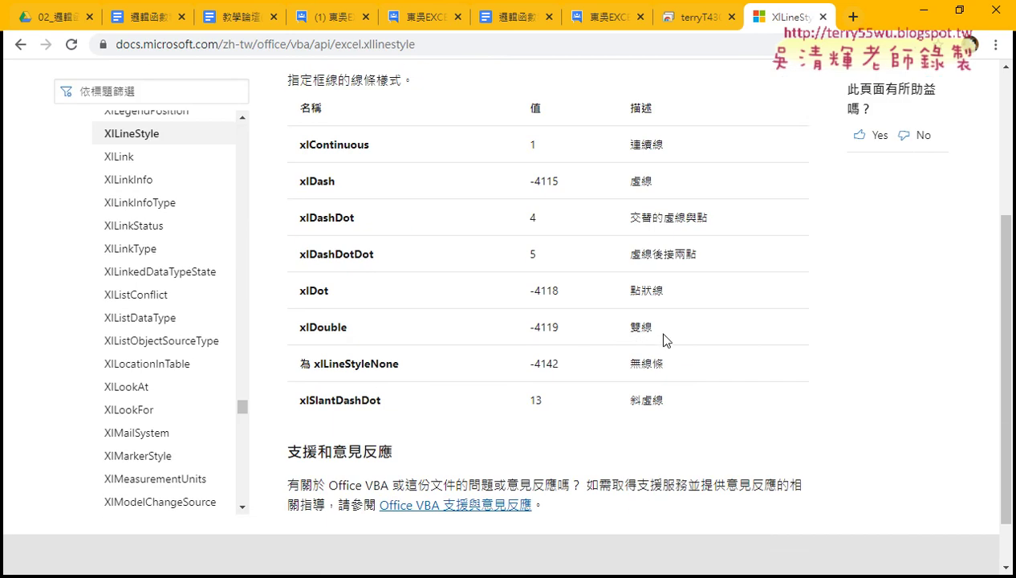
left_click_drag(659, 329, 523, 327)
left_click(357, 334)
left_click_drag(355, 329, 297, 327)
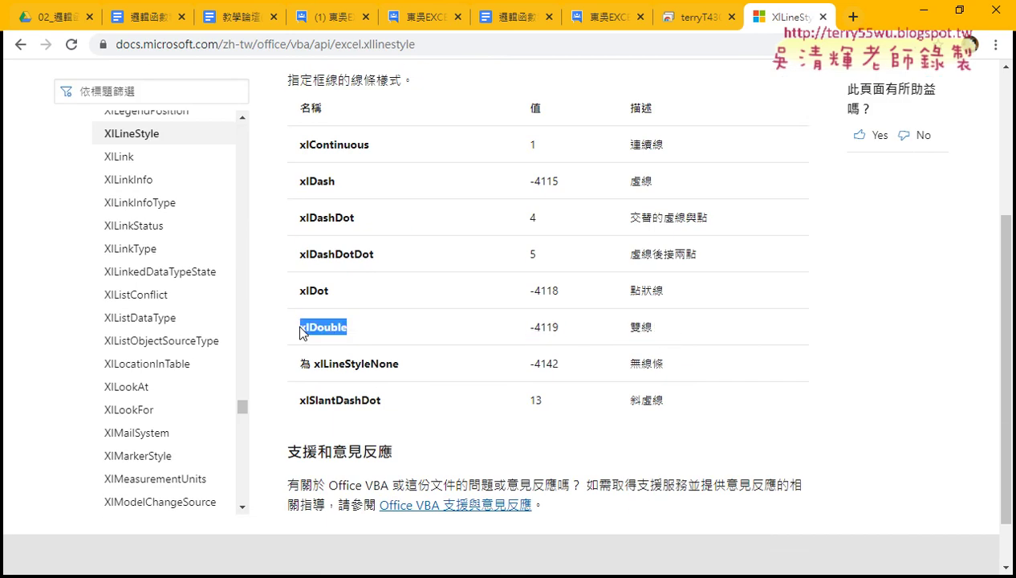
right_click(325, 323)
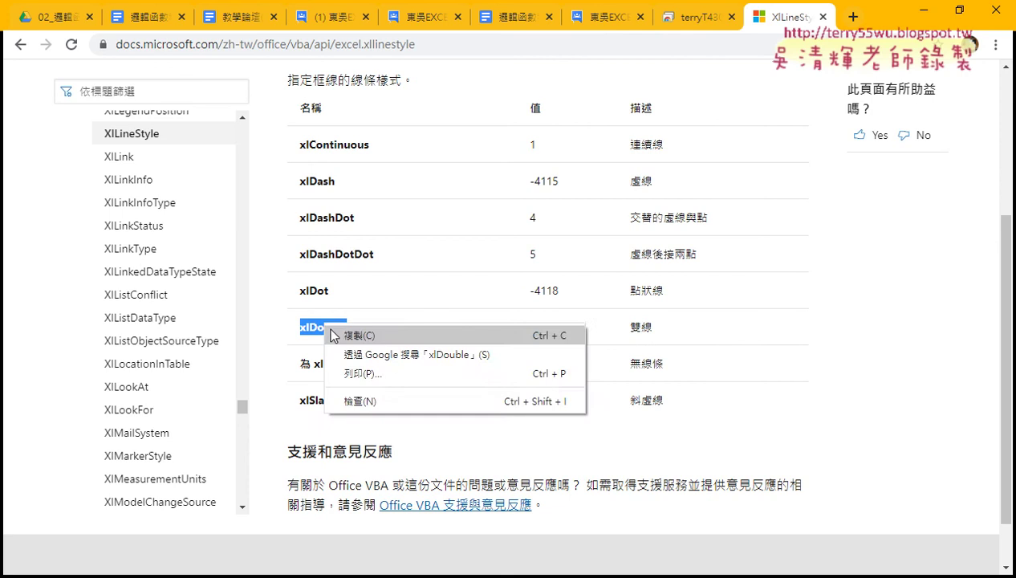
left_click(336, 333)
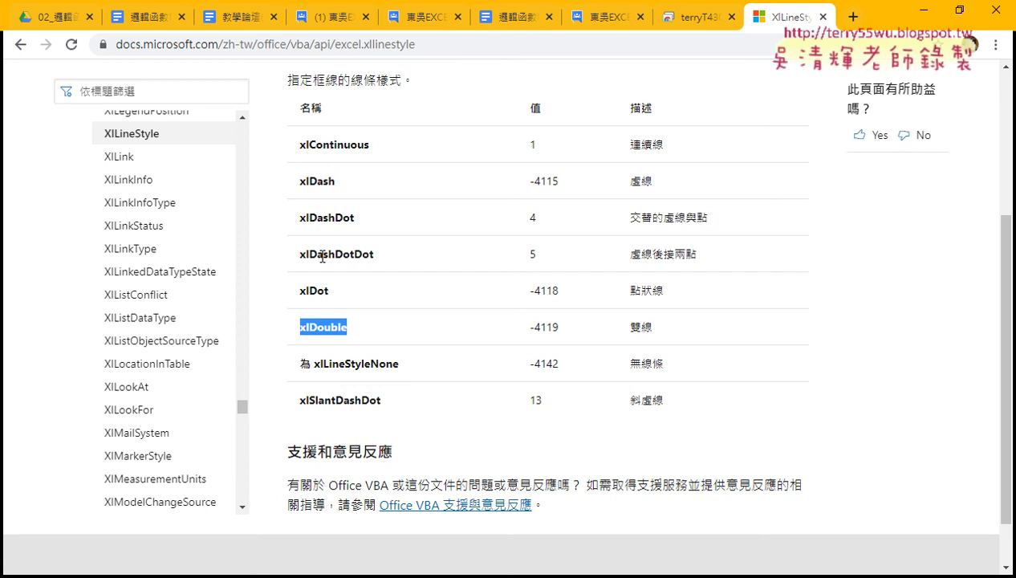
Paste xlDouble so the A1:H1 line ends with LineStyle = xlDouble.
left_click(923, 10)
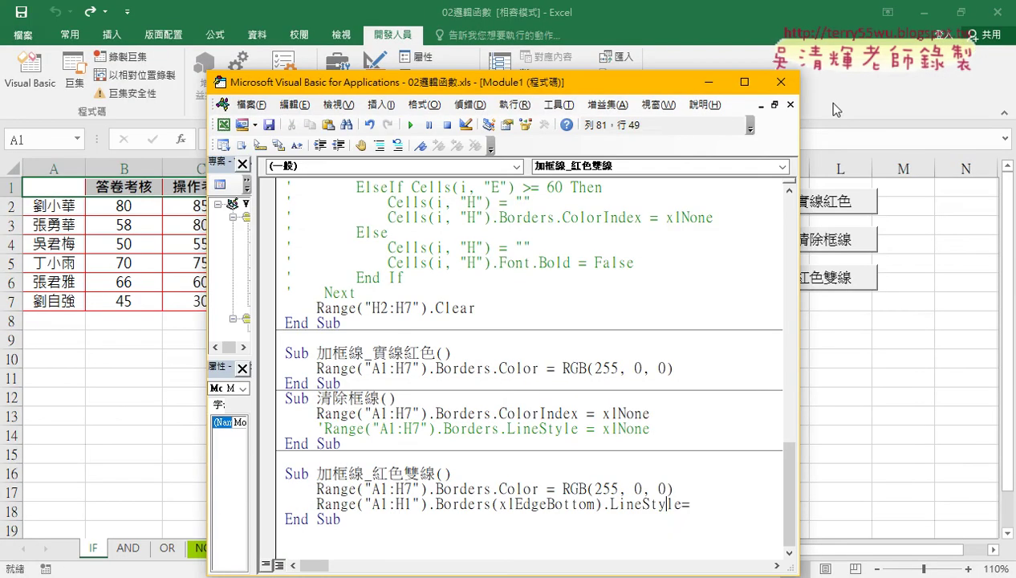
left_click(692, 504)
right_click(695, 504)
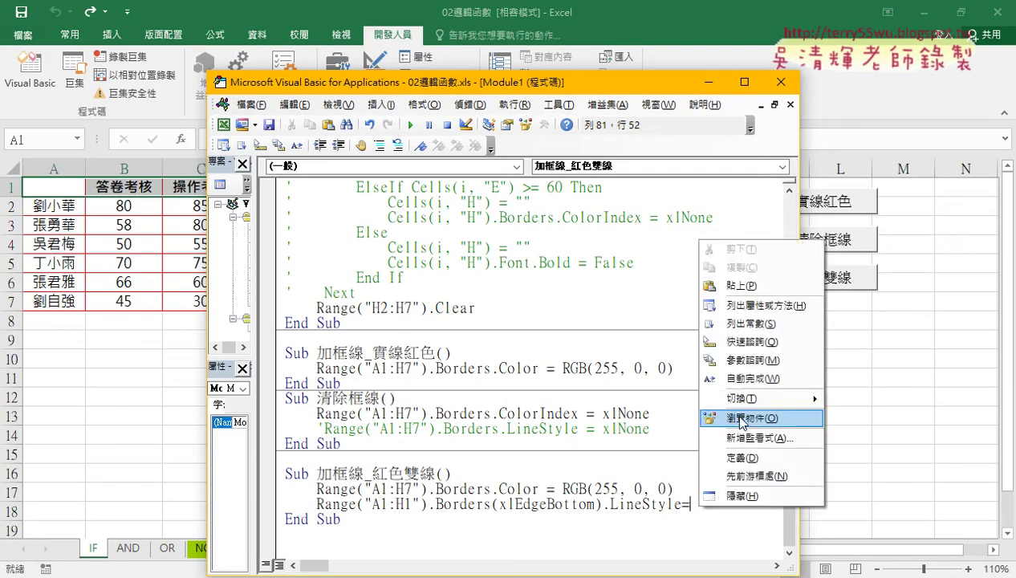
left_click(742, 285)
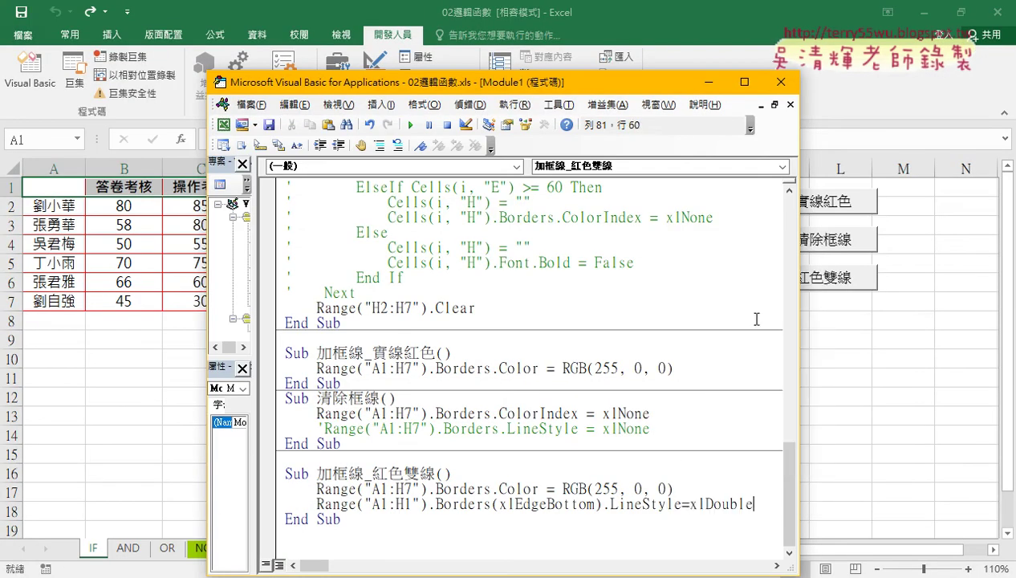
left_click(590, 276)
Reopen the macro code window and reposition it to uncover the worksheet.
left_click(171, 283)
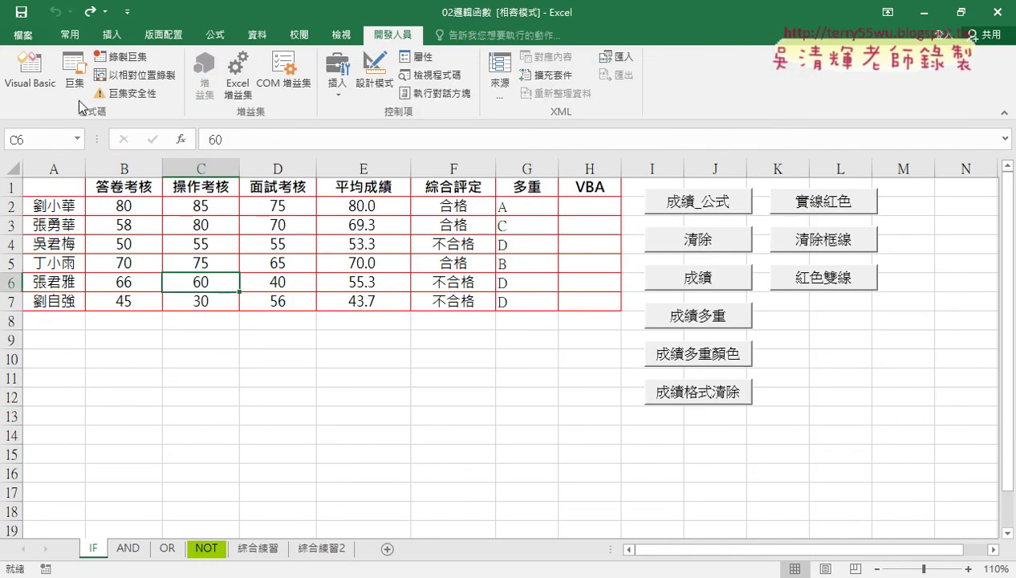
left_click(29, 70)
left_click_drag(528, 85, 744, 30)
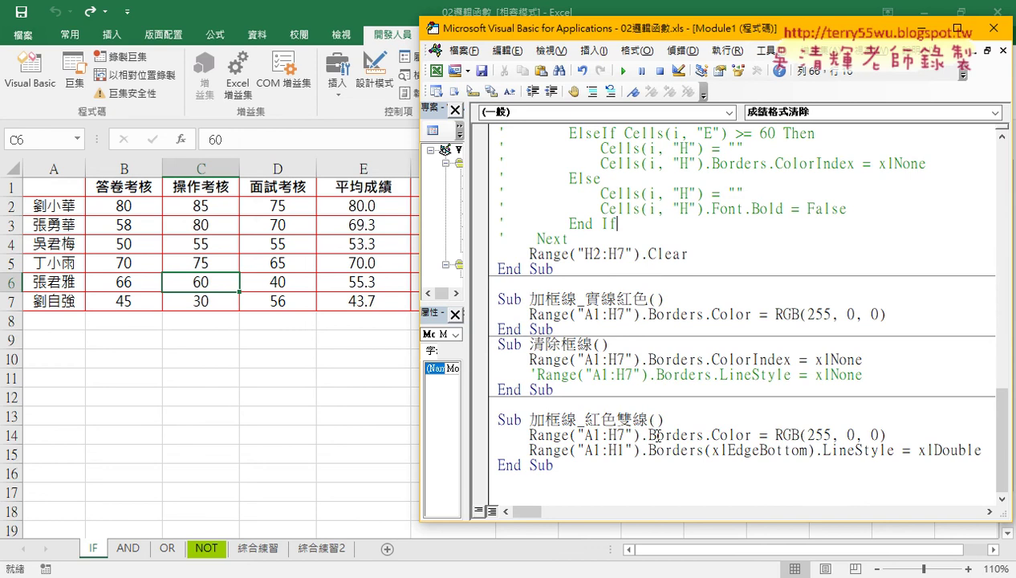
left_click(656, 436)
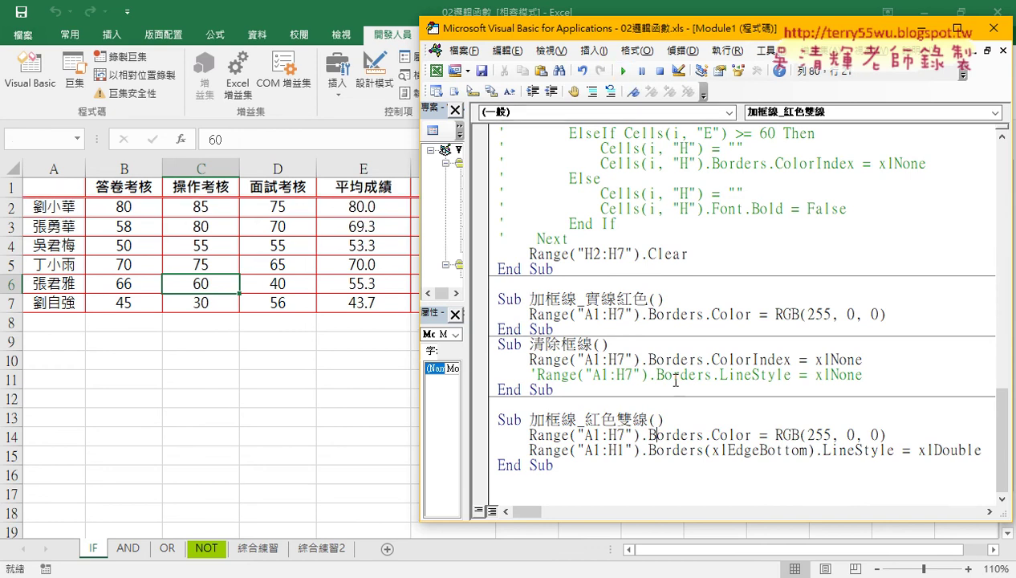
left_click_drag(716, 40, 488, 41)
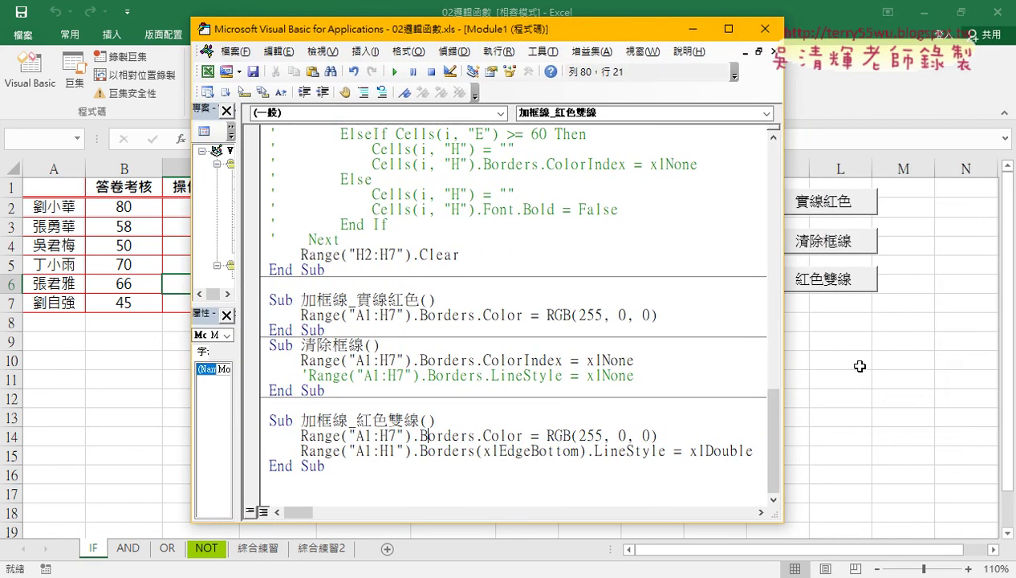
Duplicate the xlDouble line and change the copy's range from A1:H1 to A1:A7.
left_click_drag(783, 352, 966, 357)
left_click(783, 452)
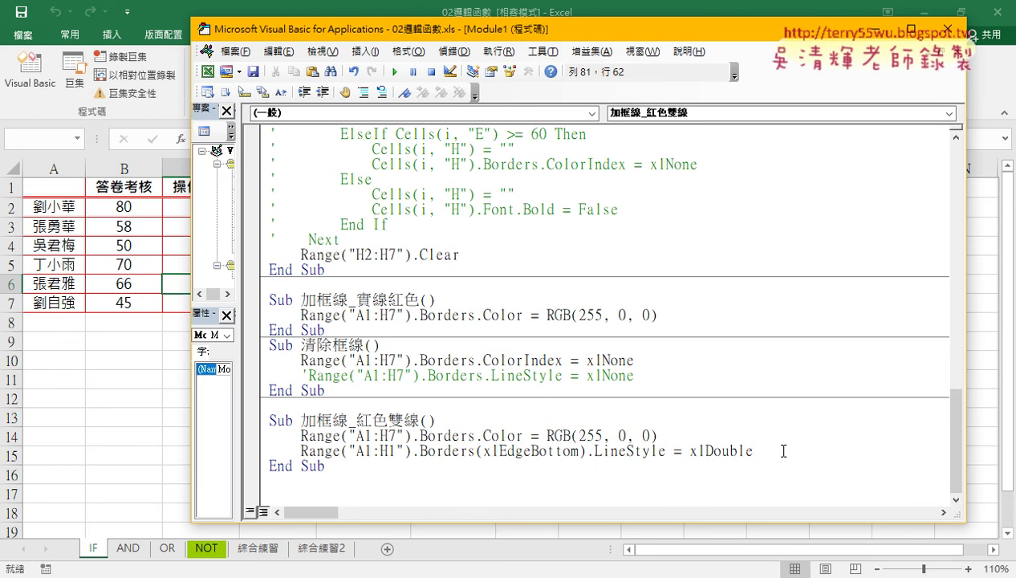
key("Return")
left_click(764, 451)
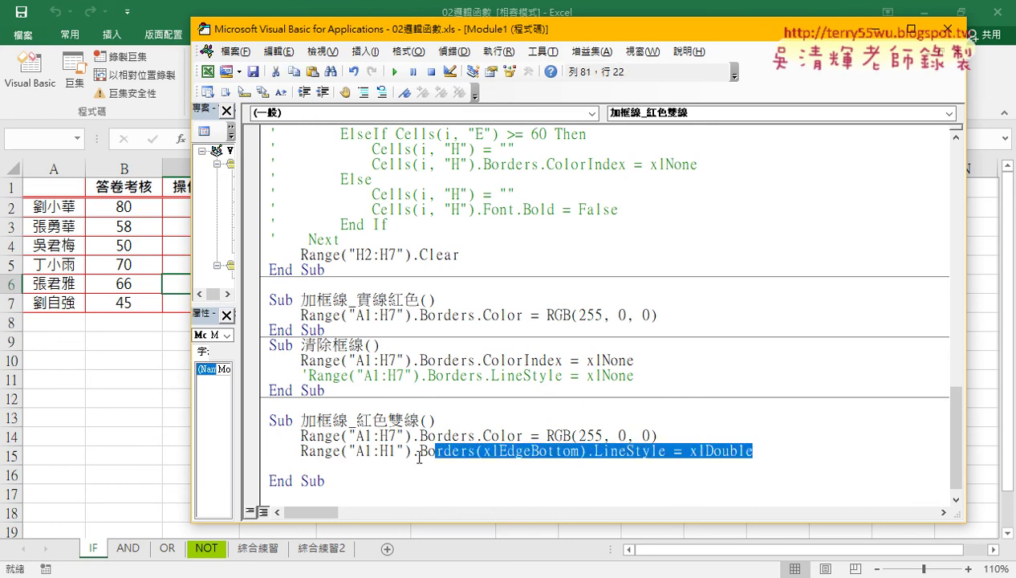
mouse_move(764, 451)
left_mouse_down()
mouse_move(300, 452)
mouse_move(313, 476)
left_mouse_up()
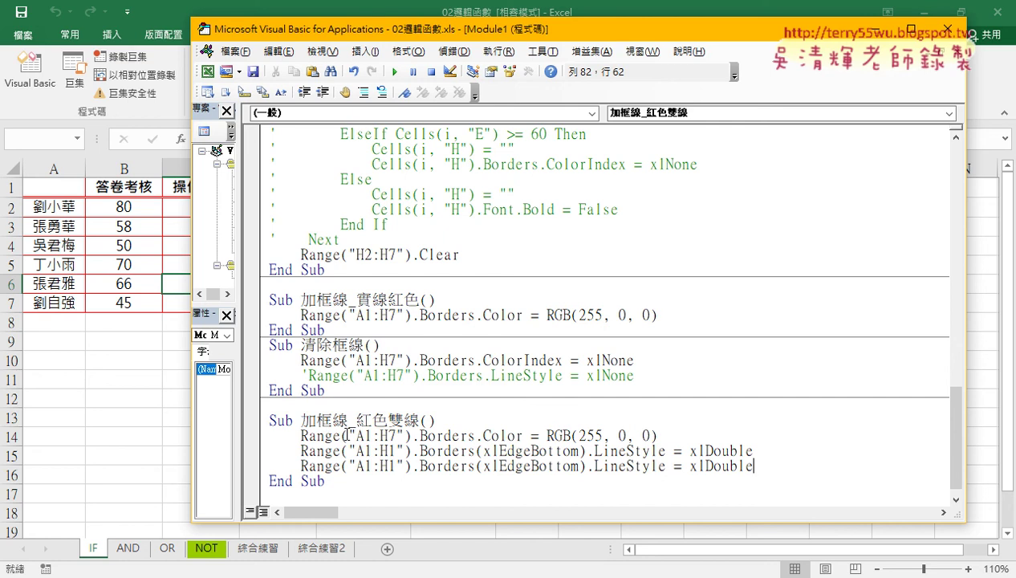
left_click_drag(384, 466, 395, 466)
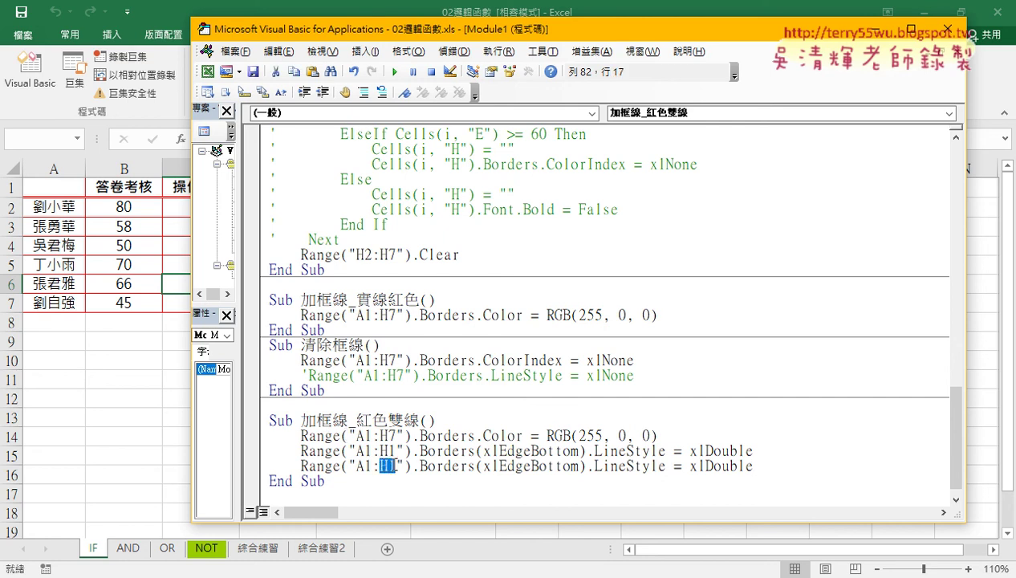
type("A7")
Replace the copied line's border argument with xlEdgeRight and reuse .LineStyle = xlDouble.
left_click_drag(475, 466, 765, 468)
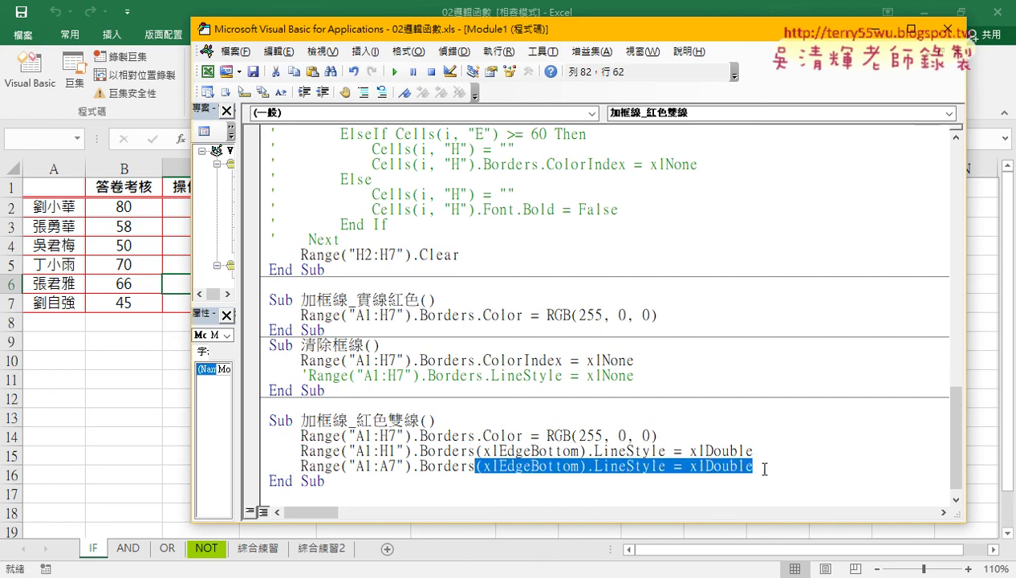
key("BackSpace")
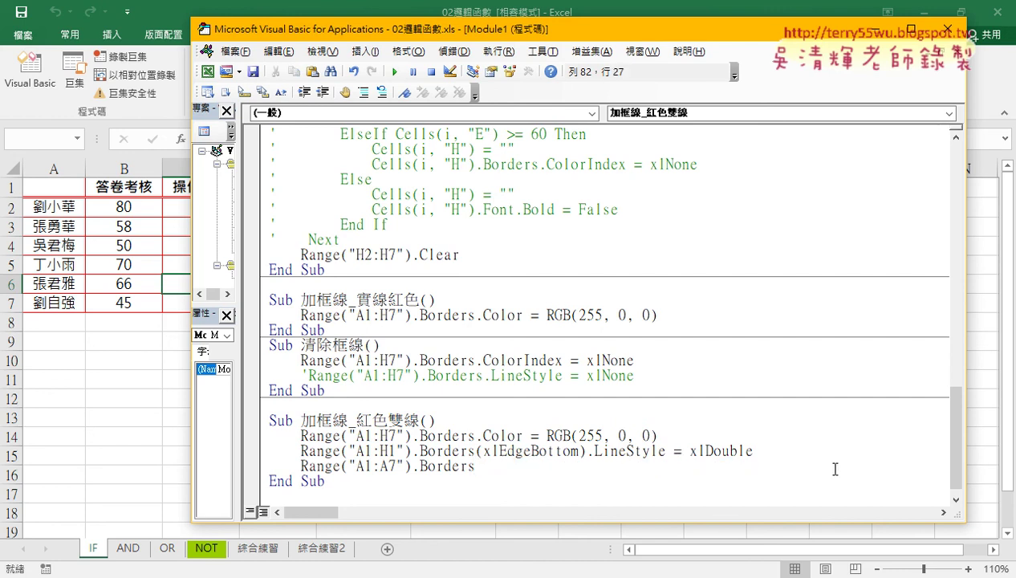
type("(")
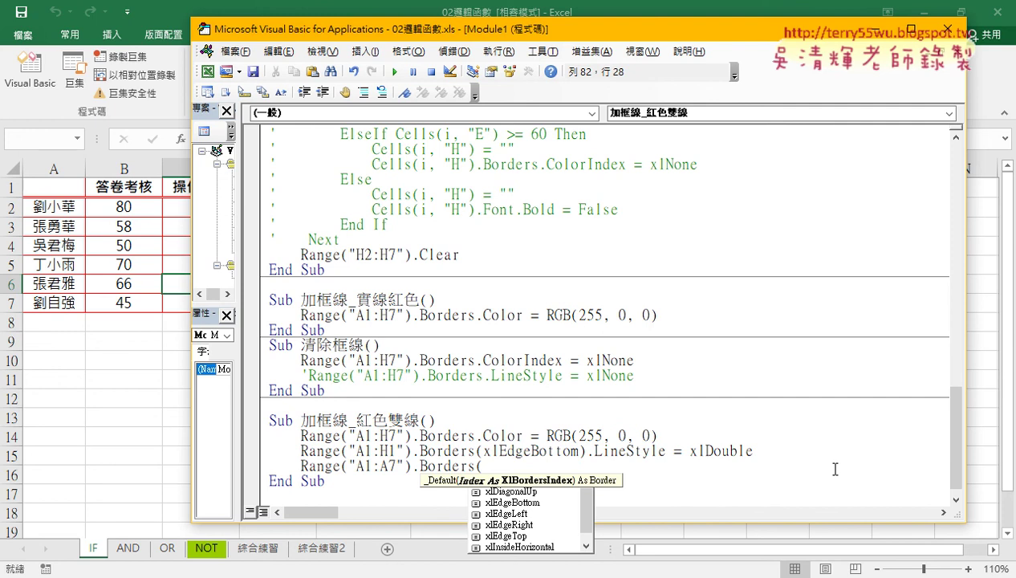
double_click(539, 524)
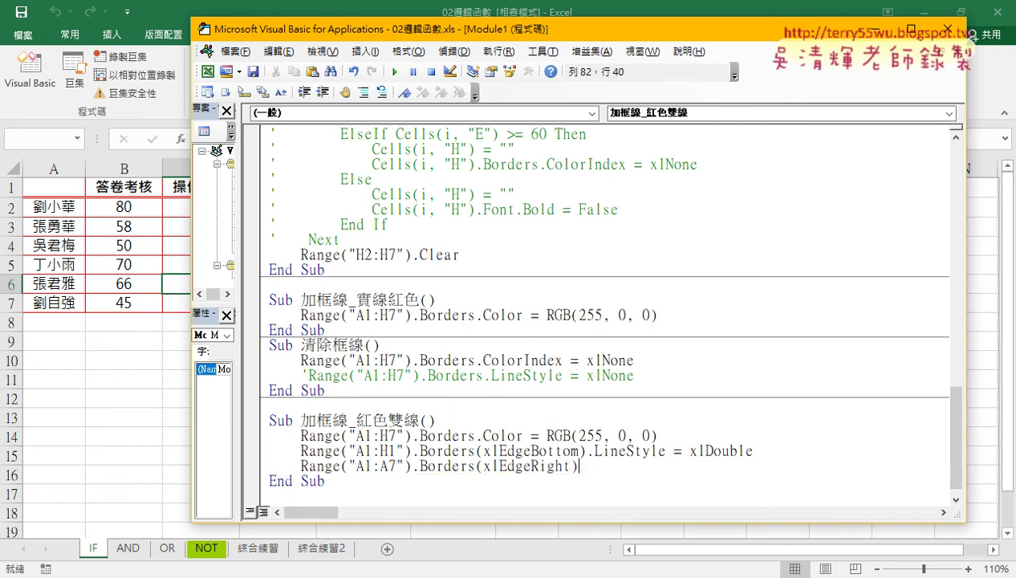
left_click(745, 447)
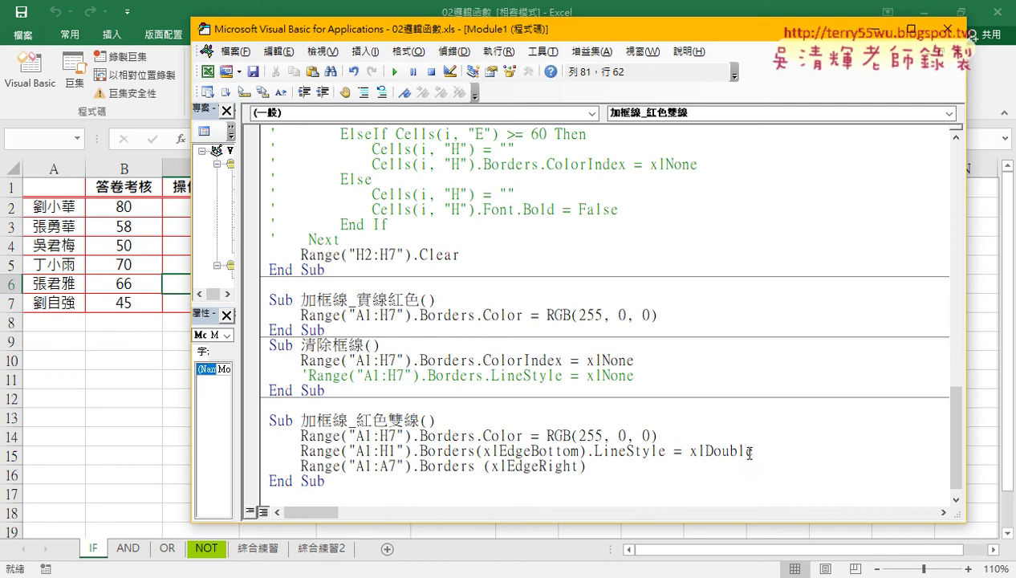
mouse_move(753, 450)
left_mouse_down()
mouse_move(595, 458)
mouse_move(602, 470)
left_mouse_up()
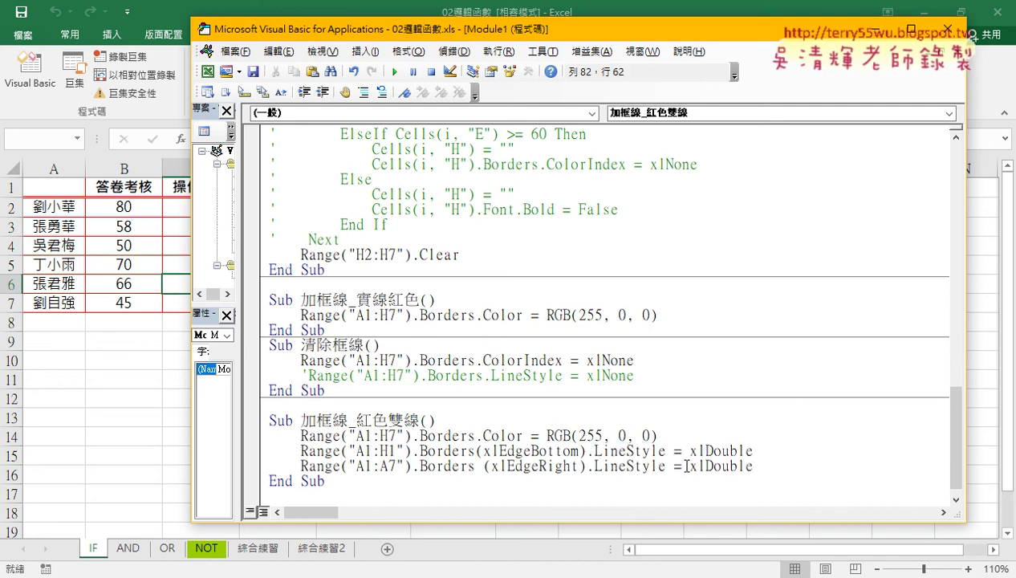
Run the red double-line macro, then select the last two student rows to copy down.
left_click(395, 74)
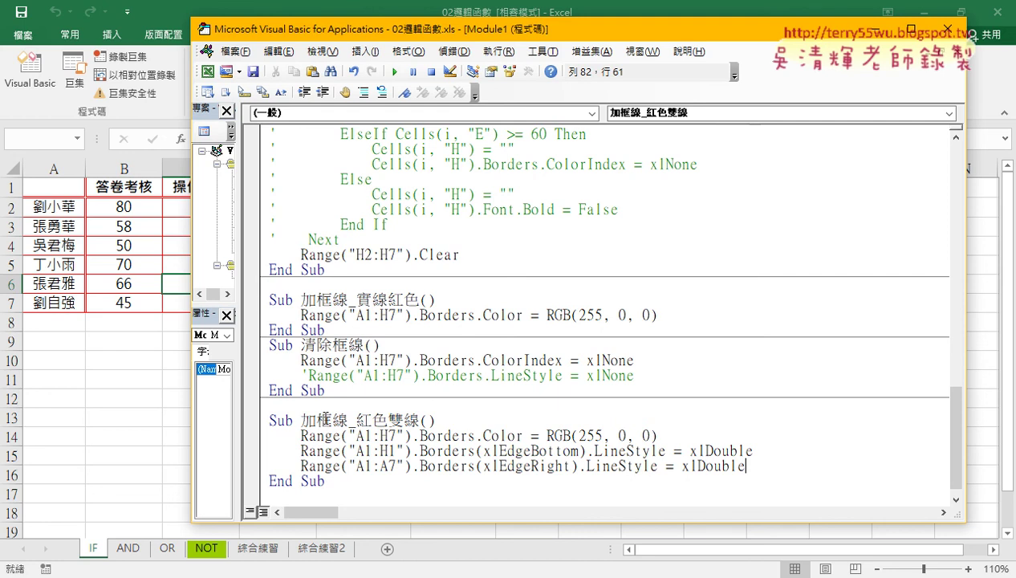
left_click(149, 357)
mouse_move(48, 277)
left_mouse_down()
mouse_move(586, 294)
mouse_move(615, 346)
left_mouse_up()
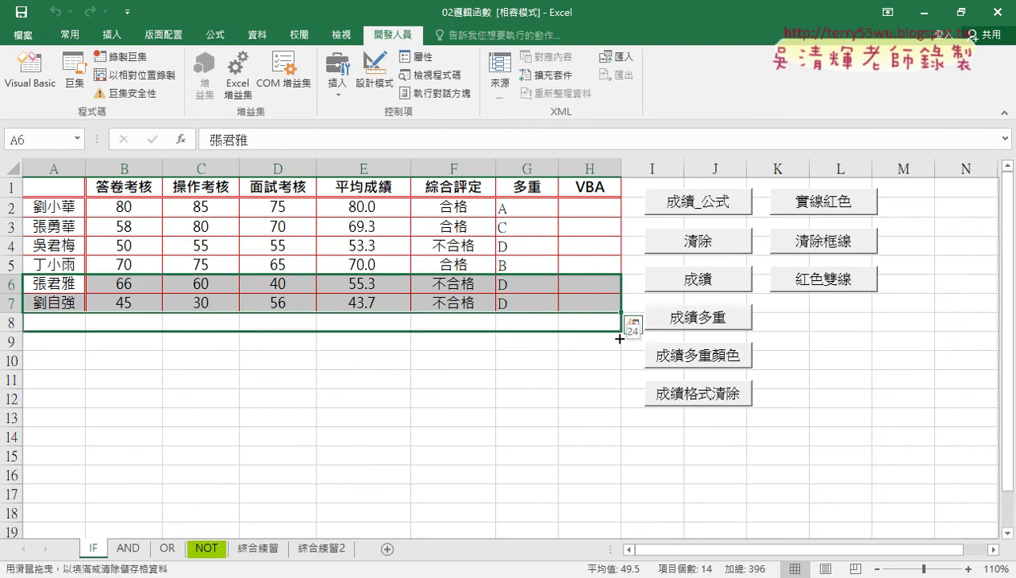
Test the 清除框線 and 實線紅色 buttons on the score table, then return to the macro code.
left_click(351, 419)
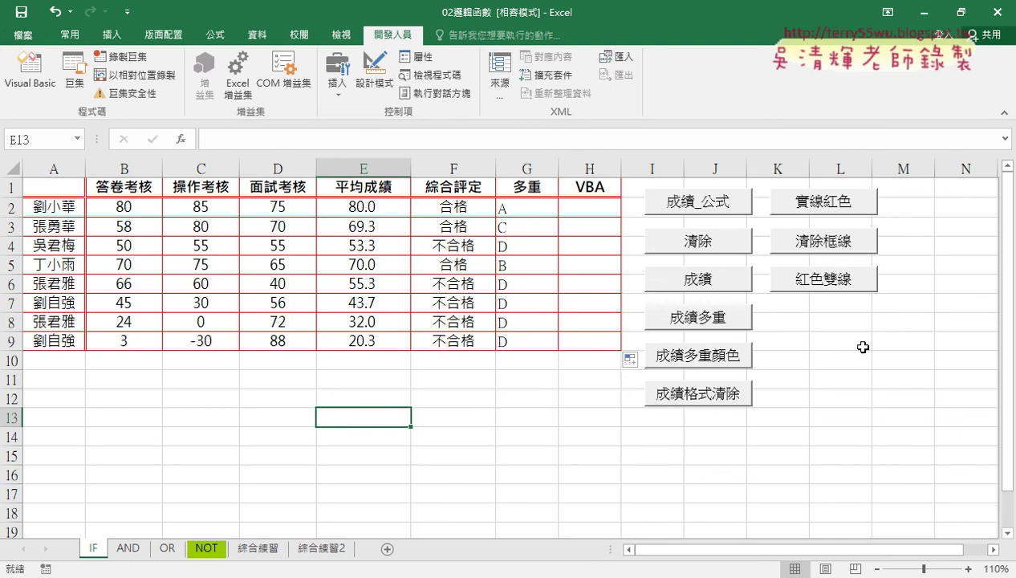
left_click(817, 247)
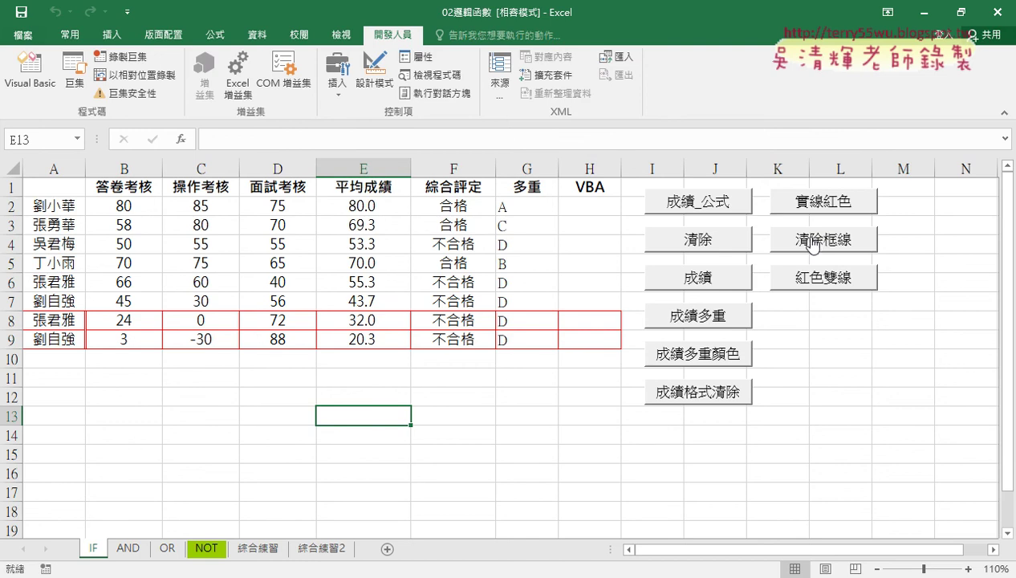
left_click(807, 207)
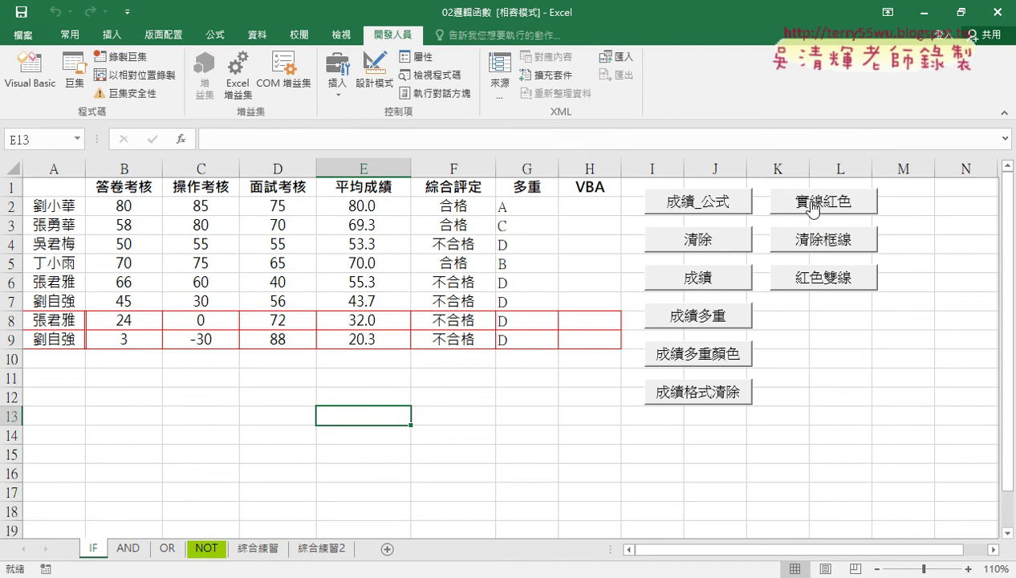
left_click(805, 246)
left_click(30, 68)
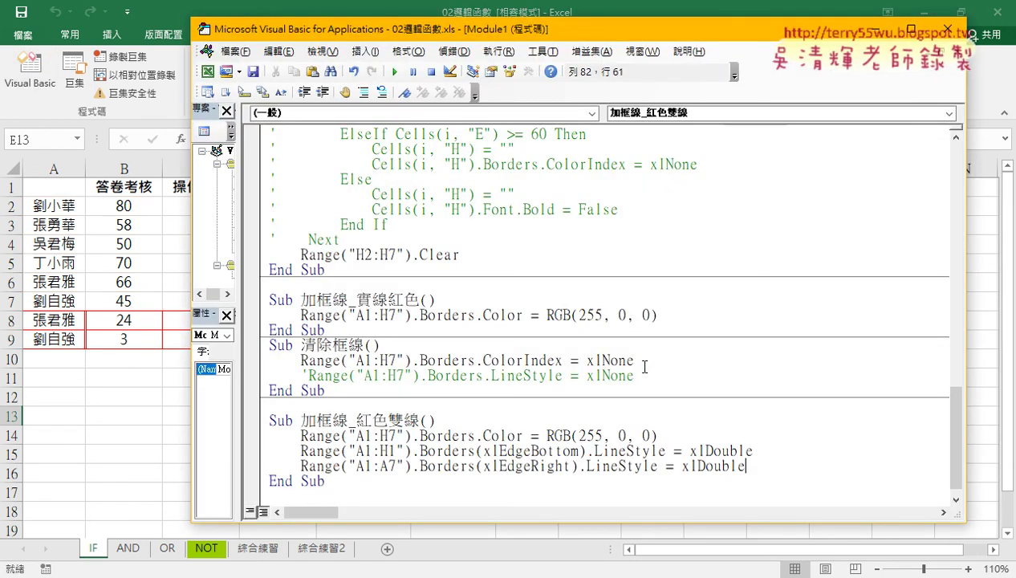
left_click_drag(398, 360, 389, 360)
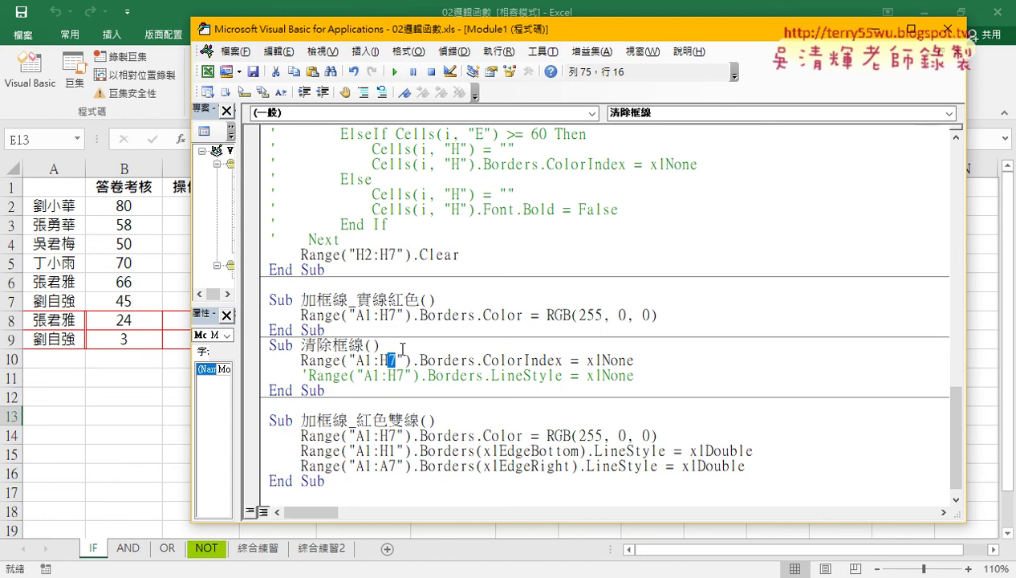
left_click(57, 190)
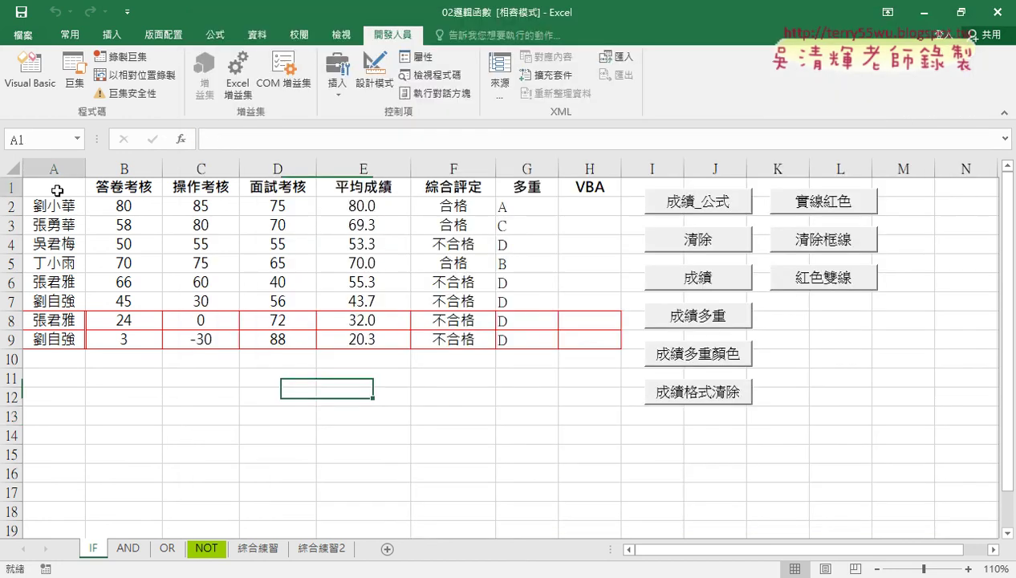
key("Down")
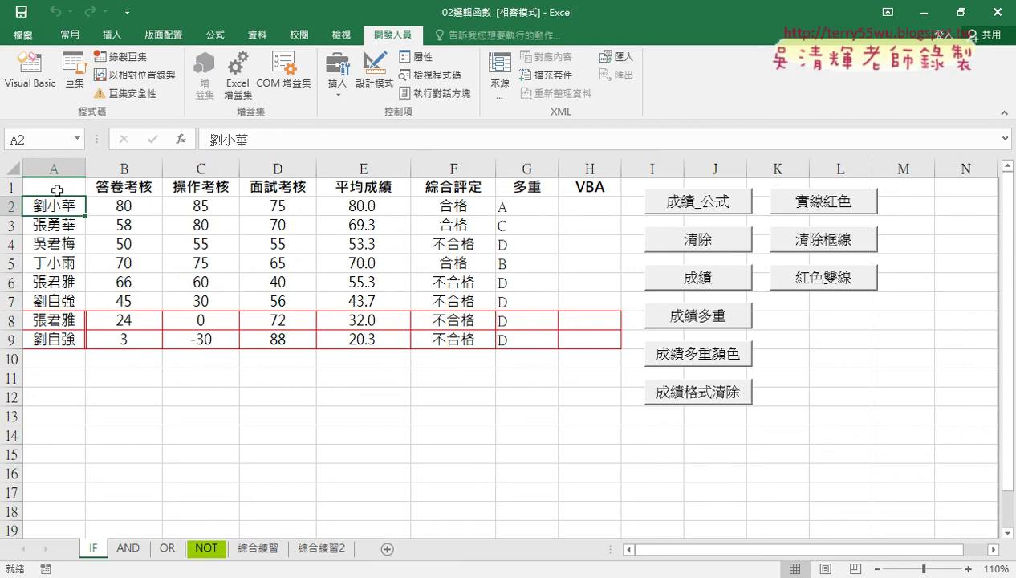
key("ctrl+Down")
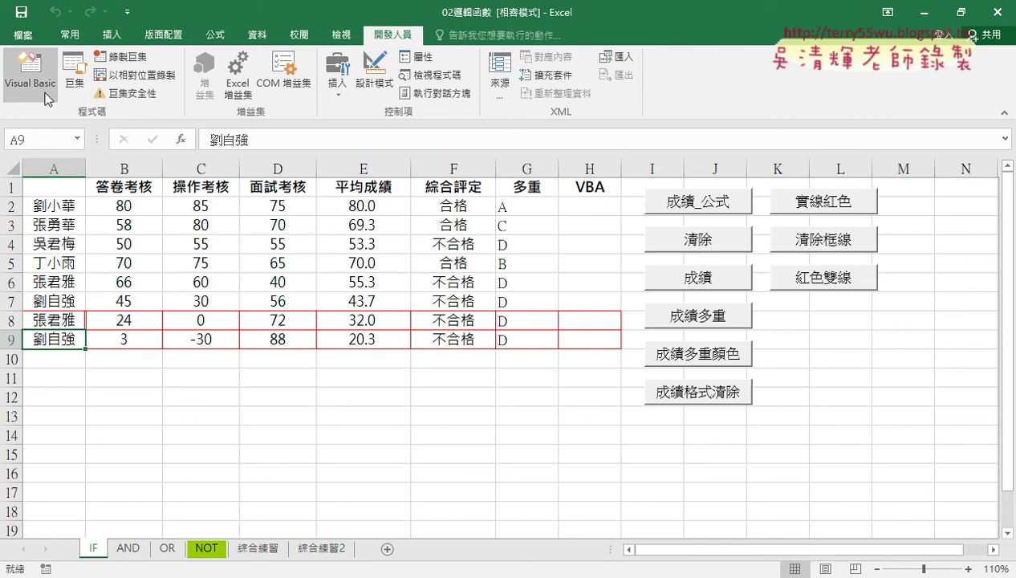
left_click(29, 73)
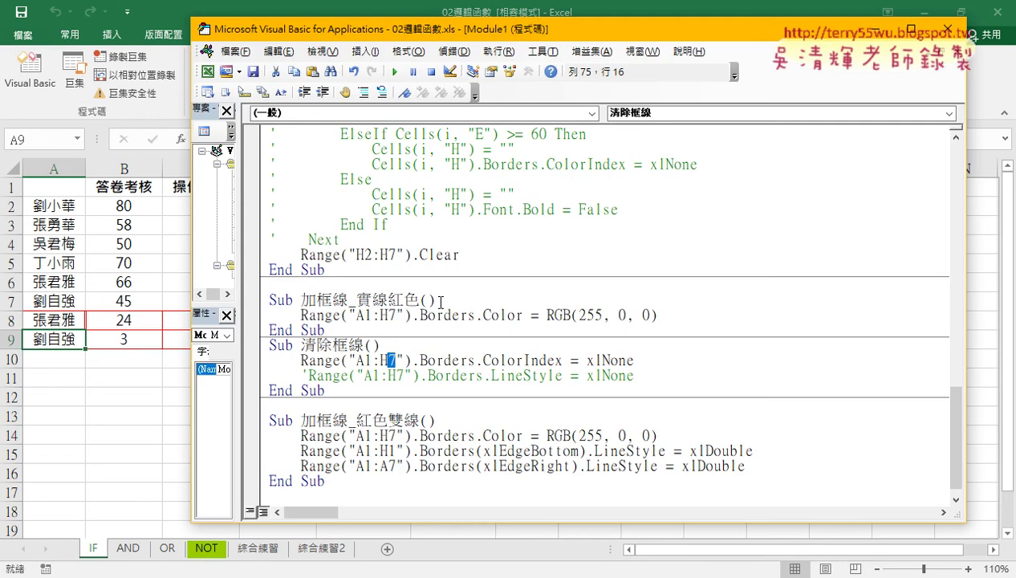
left_click(395, 358)
Add r = Range("A2").End(xlDown).Row as the first line of 清除框線.
left_click(393, 350)
key("Return")
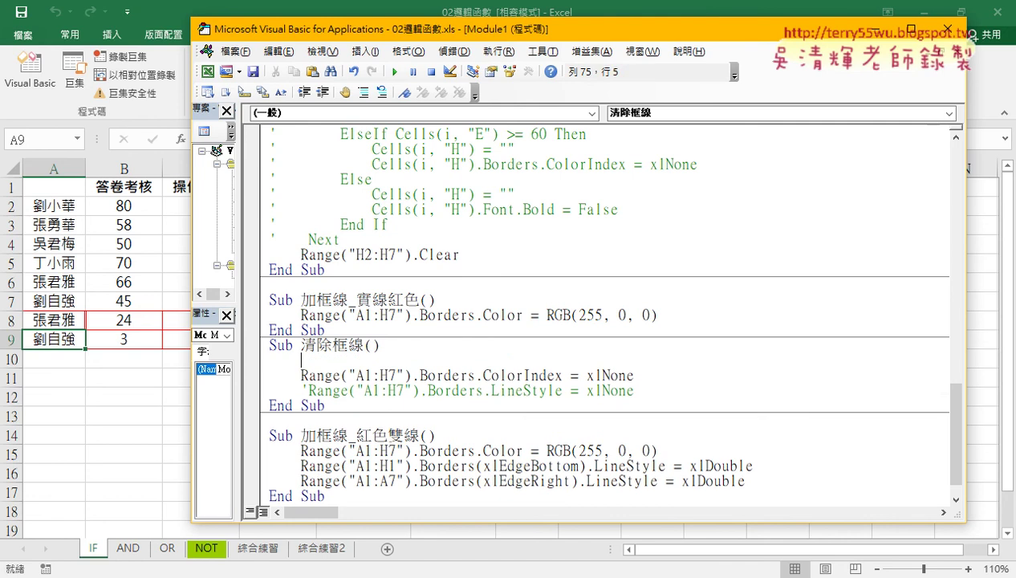
type("r")
type("=")
type("range")
type("(\"")
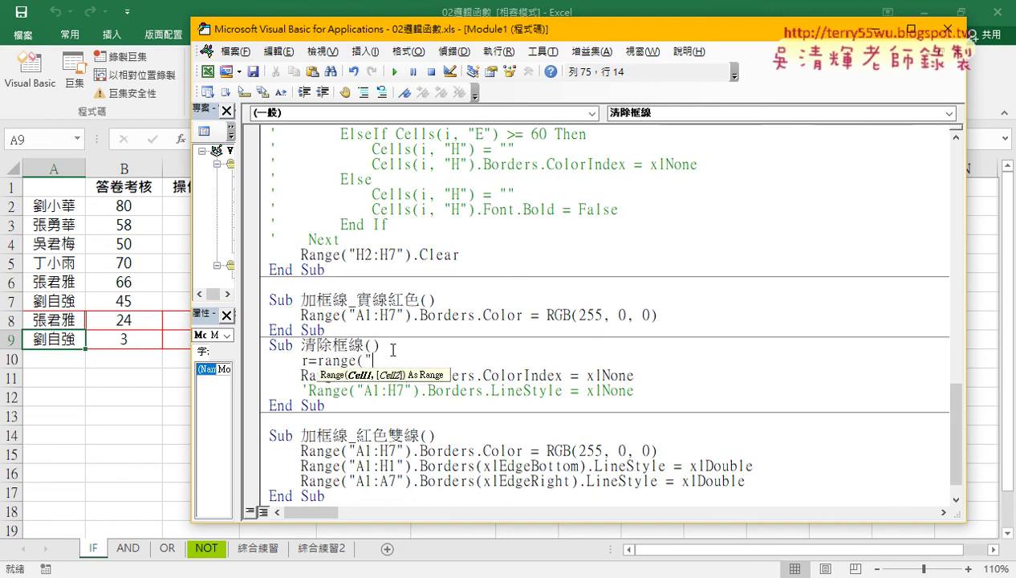
type("A2\"")
type(").E")
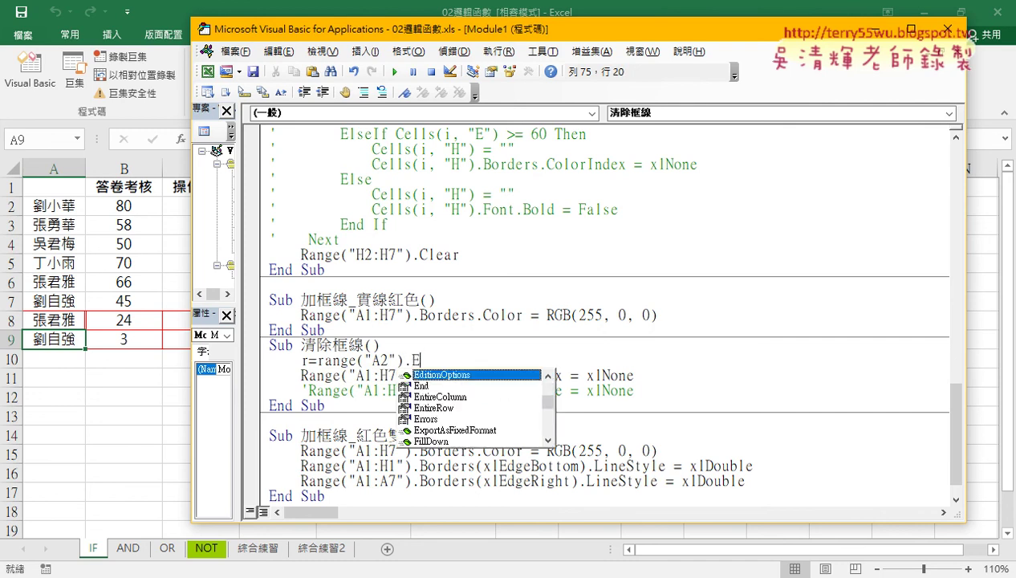
type("n")
key("Tab")
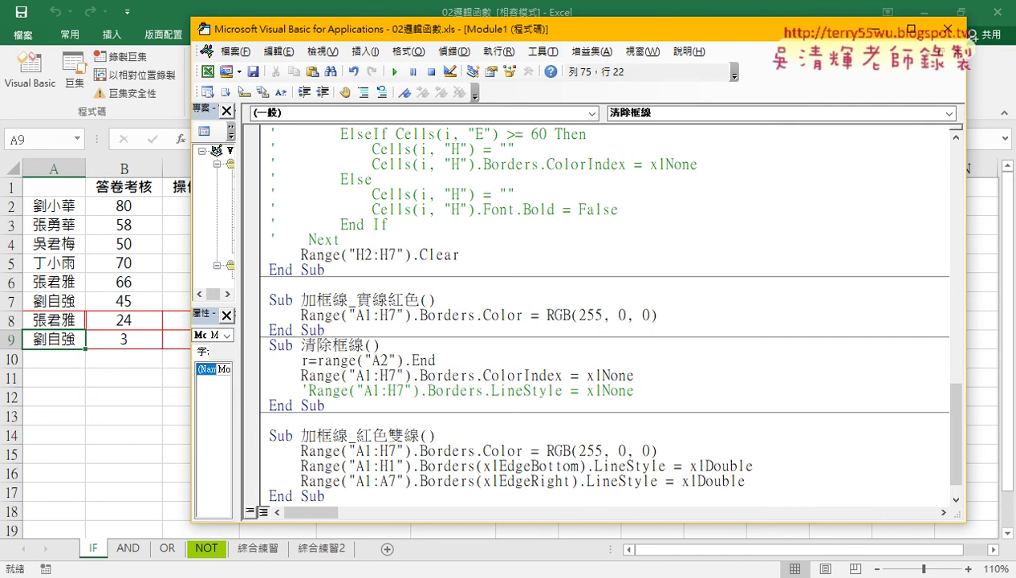
type("(")
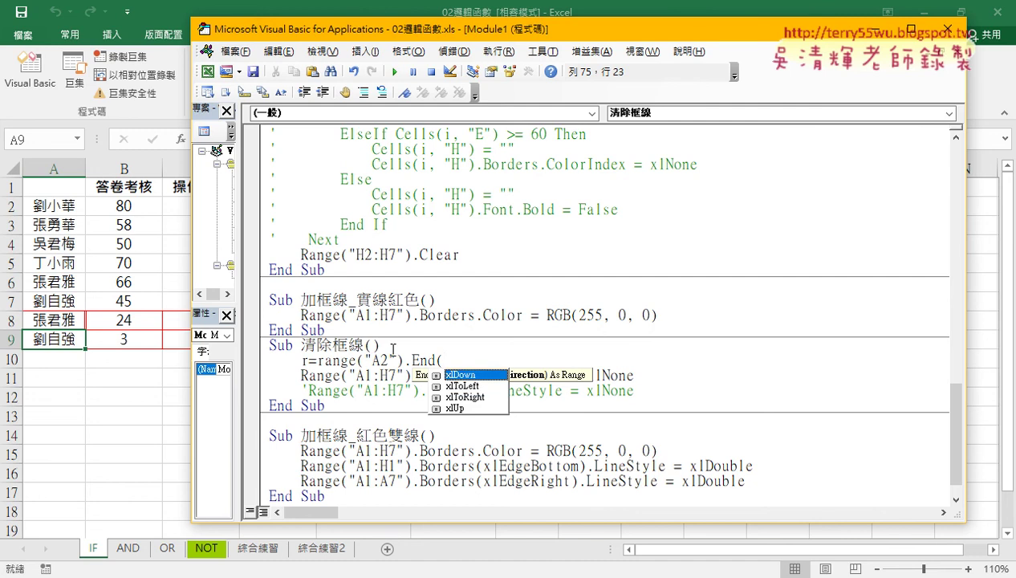
key("space")
type(")")
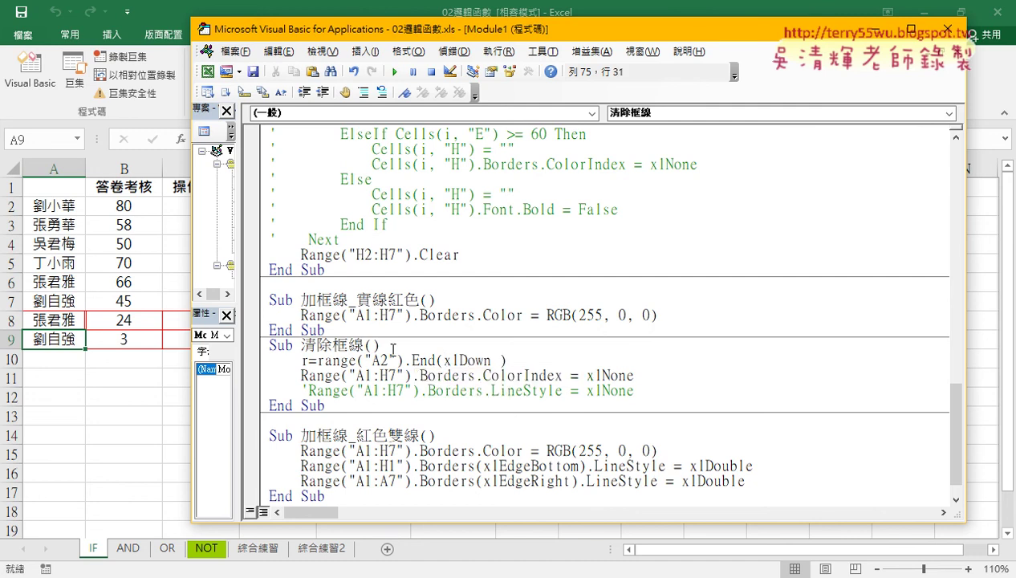
type(".ro")
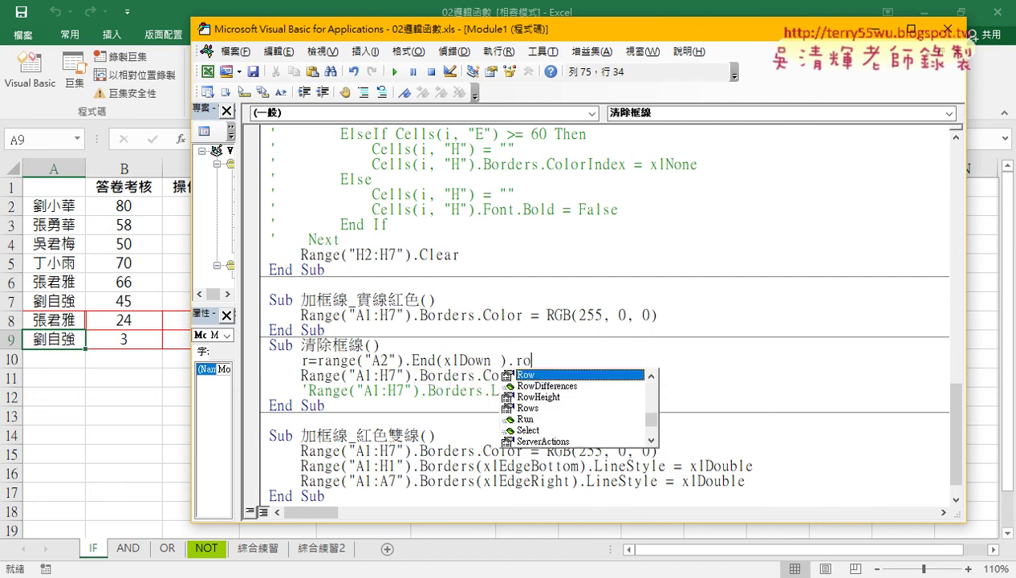
type("w")
left_click(394, 281)
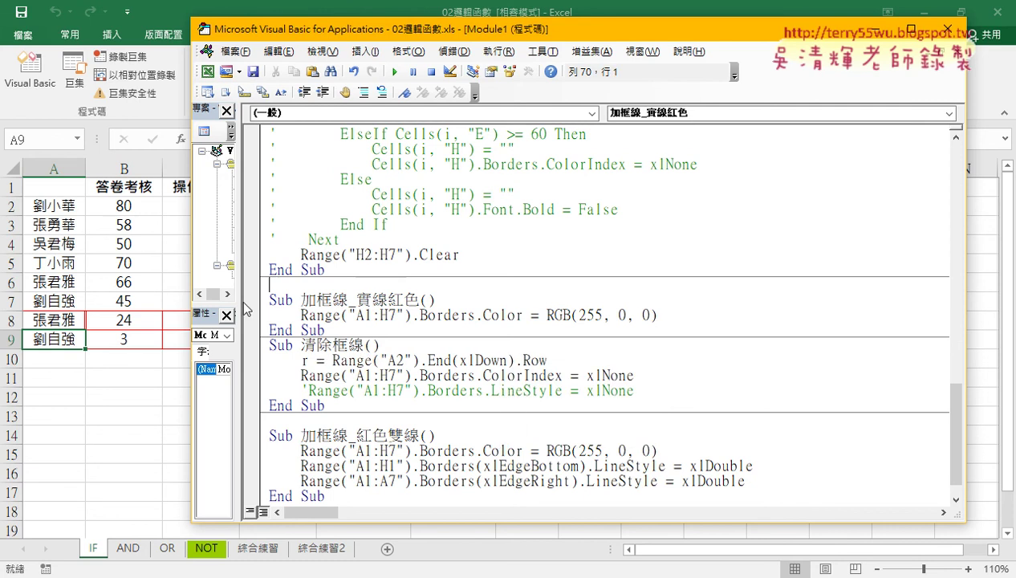
Change the clear range from "A1:H7" to "A1:H" & r.
left_click_drag(547, 361, 329, 361)
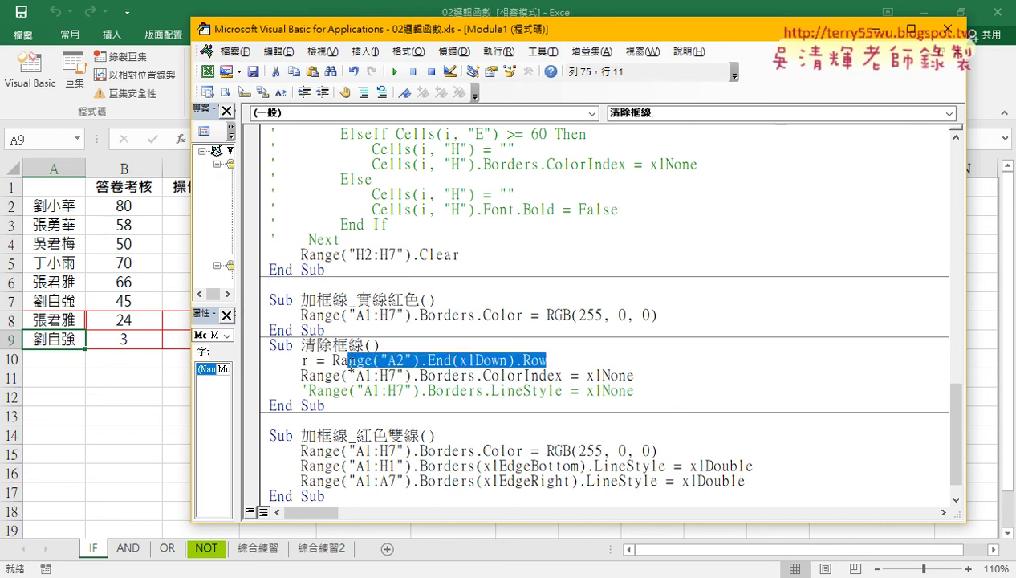
double_click(304, 361)
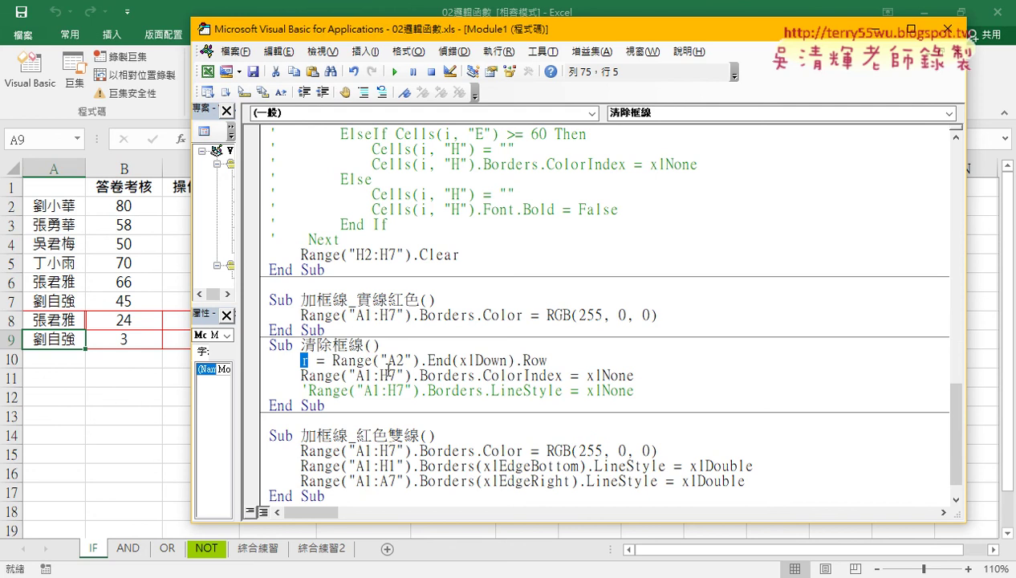
left_click_drag(386, 375, 397, 375)
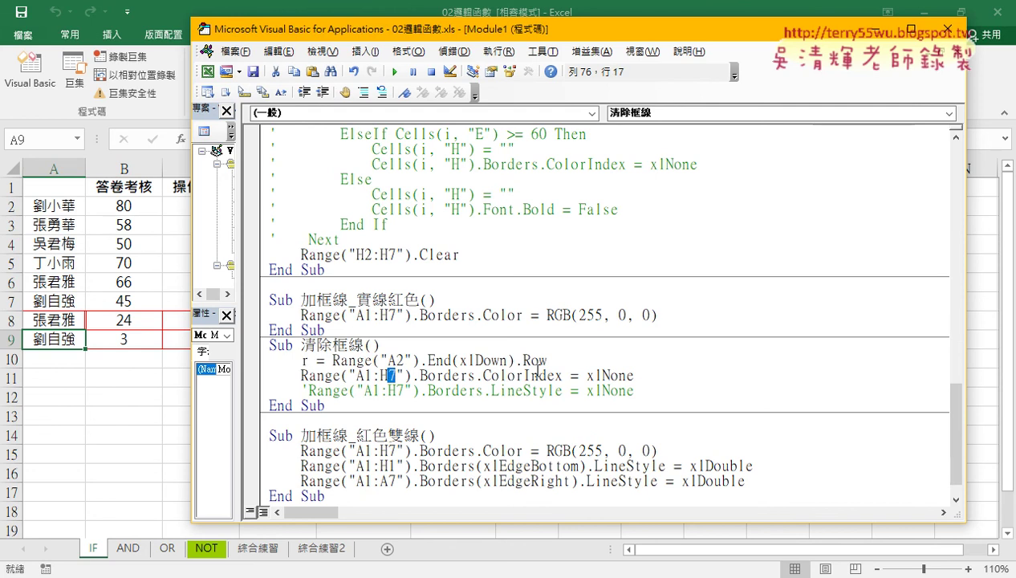
key("Delete")
key("Right")
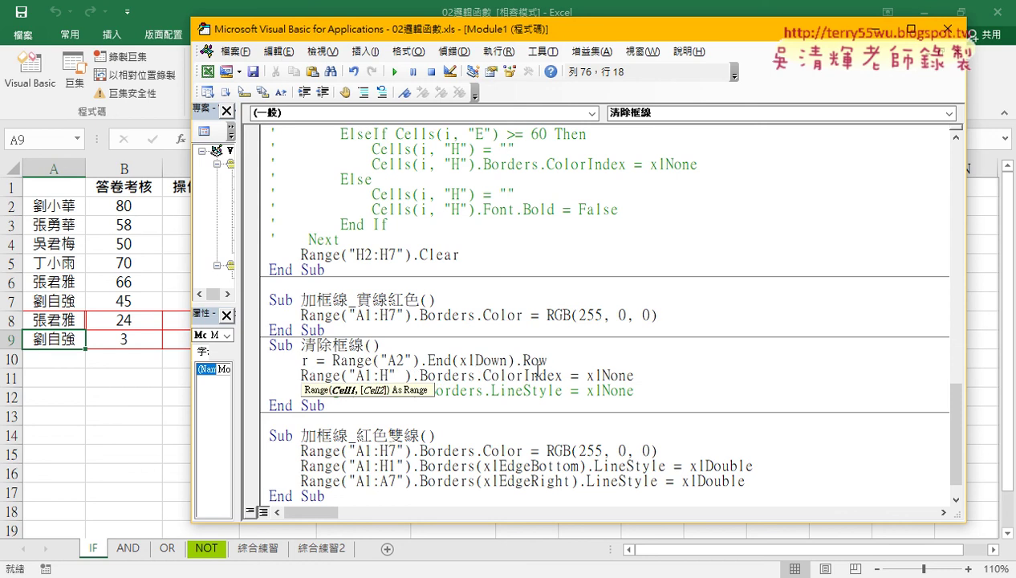
type("&")
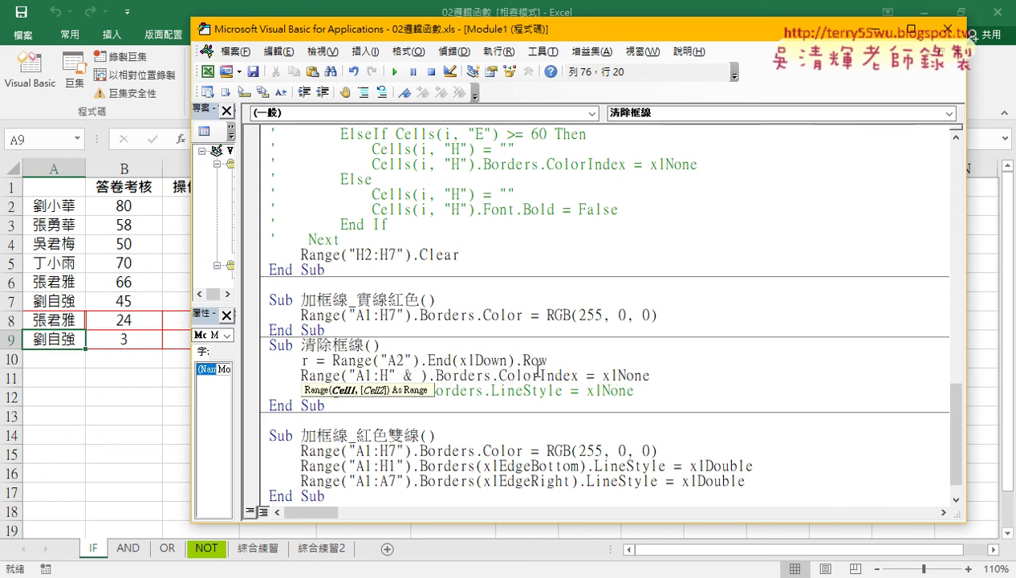
type(" r")
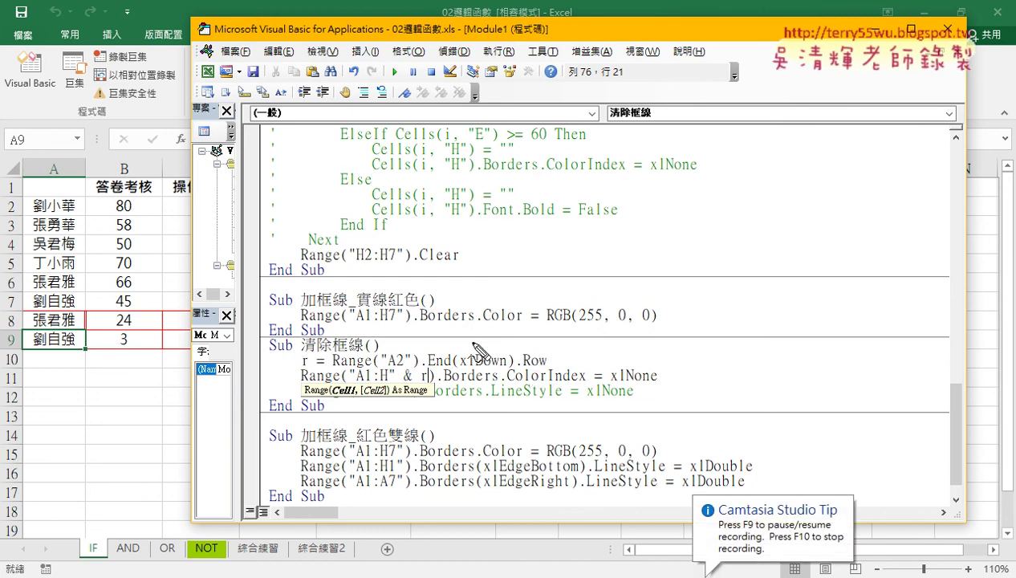
left_click_drag(499, 329, 484, 386)
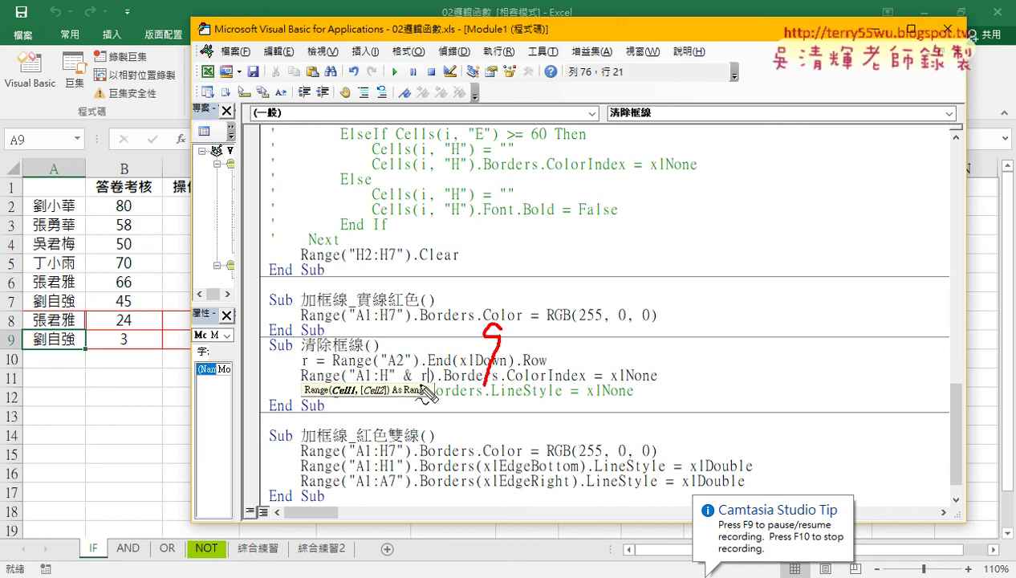
left_click_drag(418, 385, 428, 384)
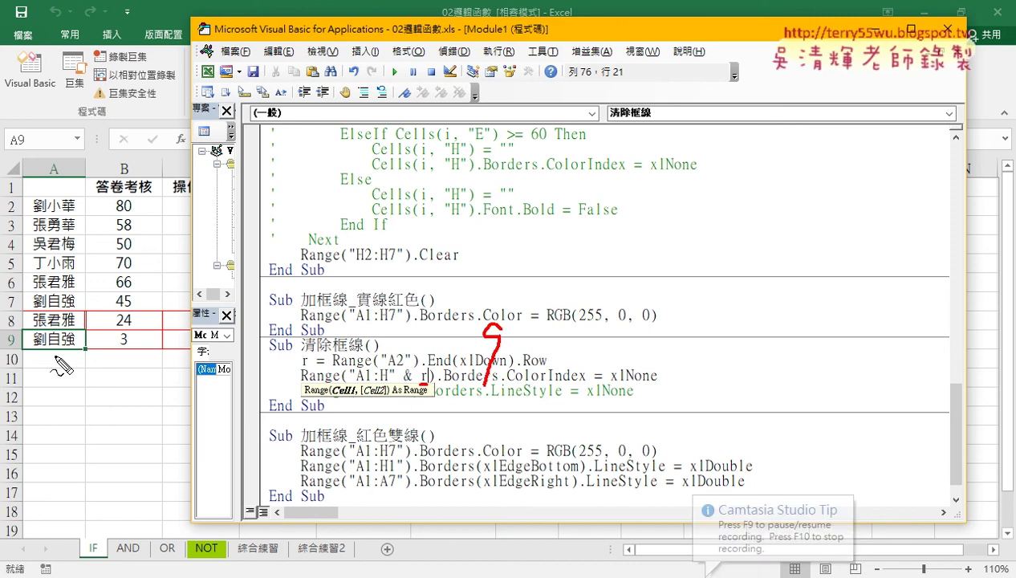
left_click_drag(29, 327, 24, 356)
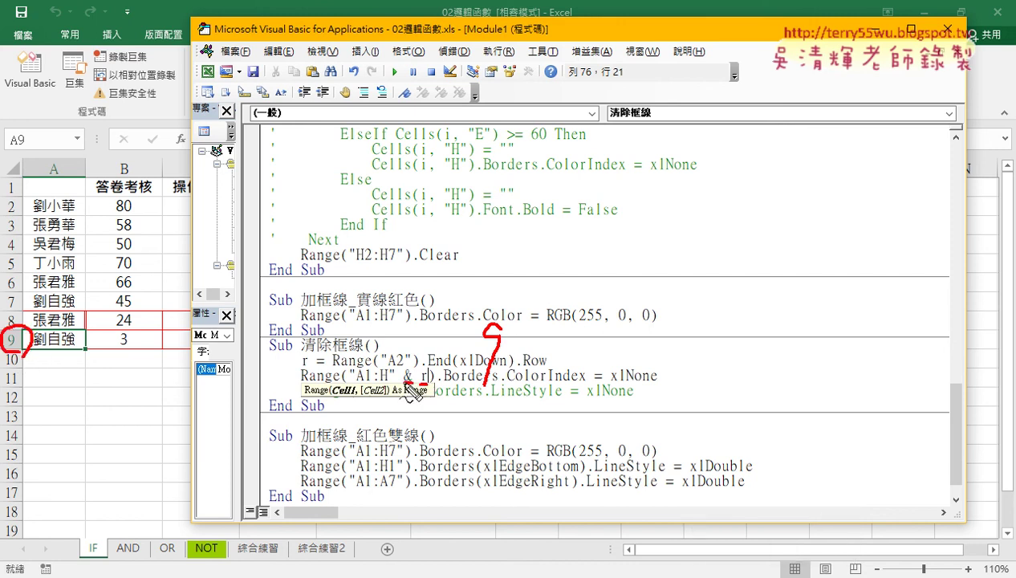
mouse_move(460, 307)
left_mouse_down()
mouse_move(458, 326)
mouse_move(526, 329)
left_mouse_up()
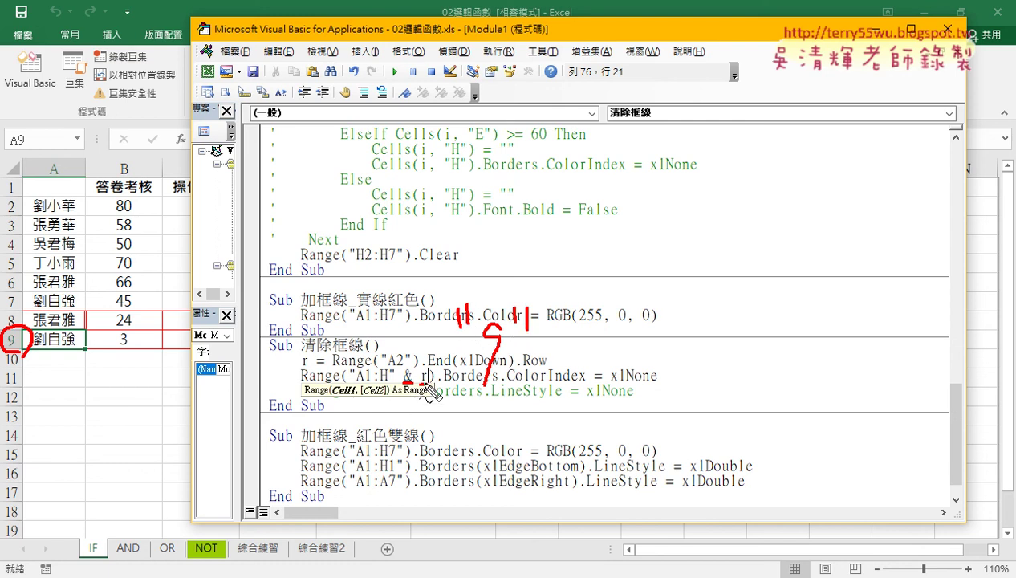
left_click_drag(419, 383, 429, 383)
mouse_move(391, 364)
left_mouse_down()
mouse_move(390, 392)
mouse_move(412, 372)
left_mouse_up()
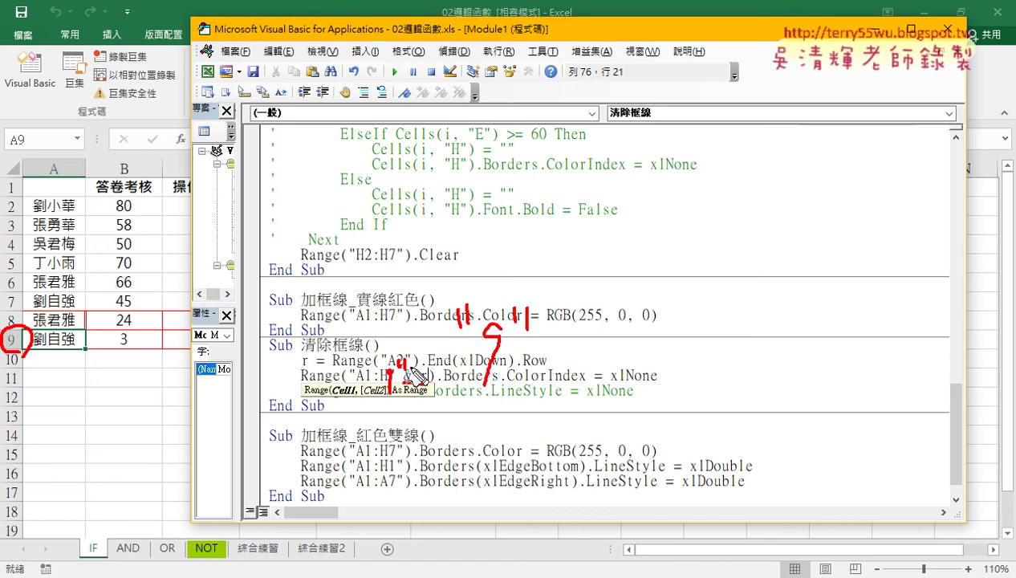
key("Escape")
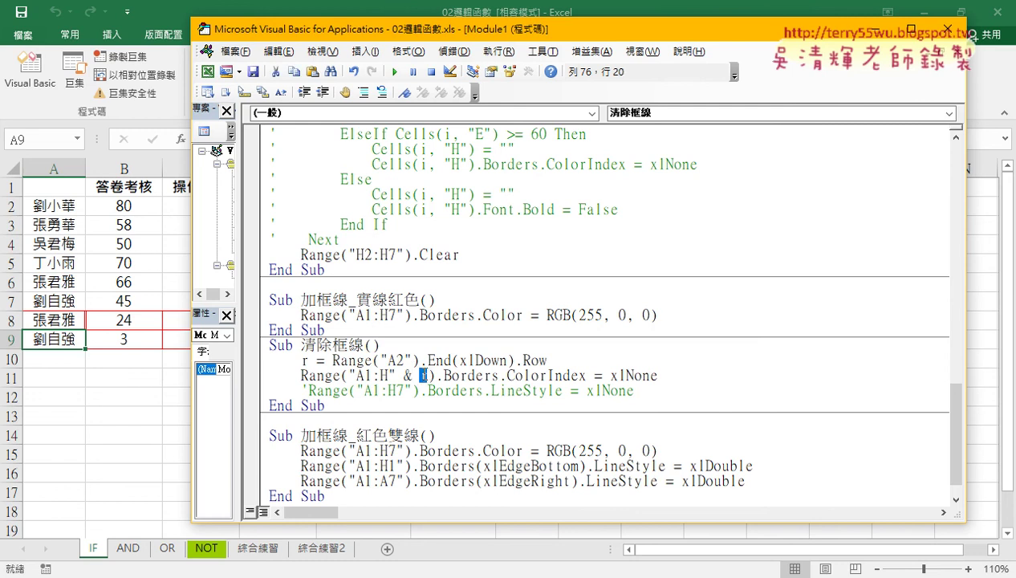
Run the updated 清除框線 macro so red borders are cleared through rows 8–9.
left_click_drag(332, 360, 544, 359)
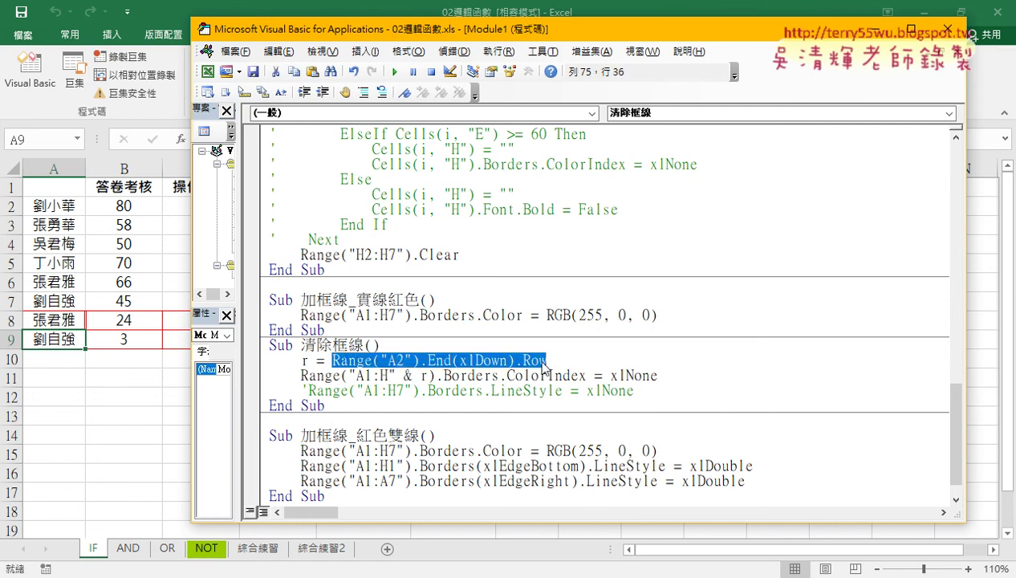
double_click(421, 375)
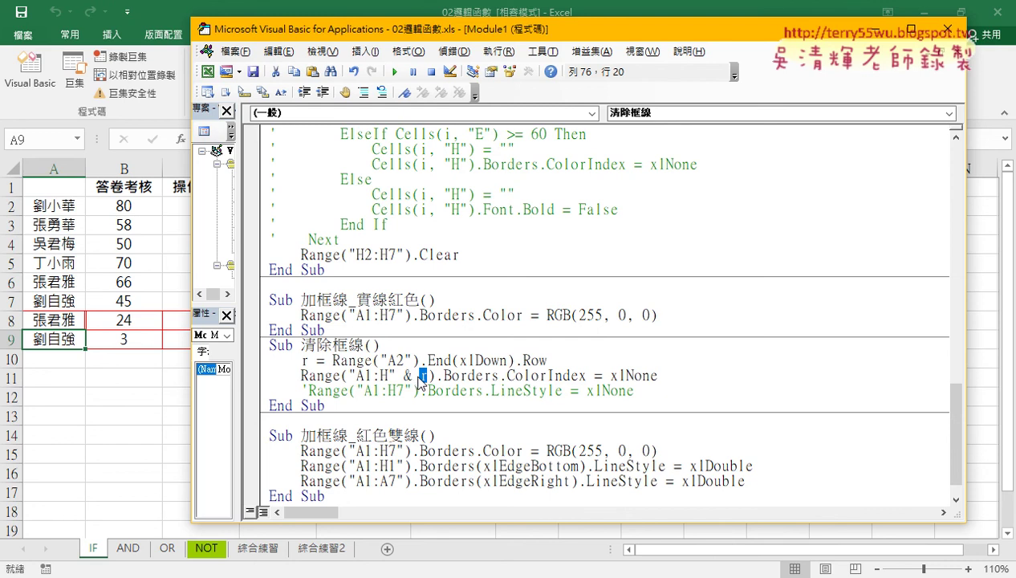
left_click(446, 361)
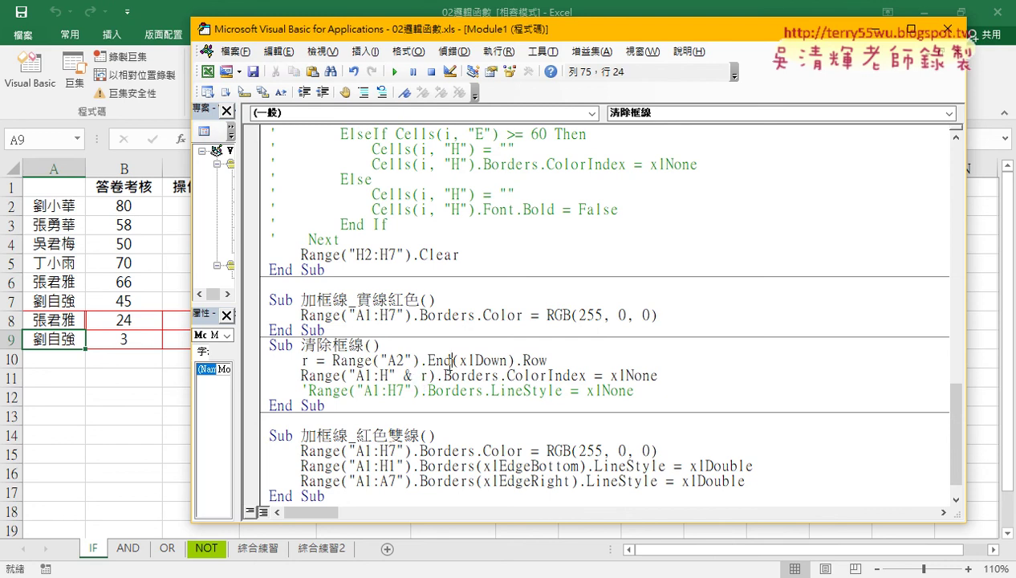
left_click(394, 71)
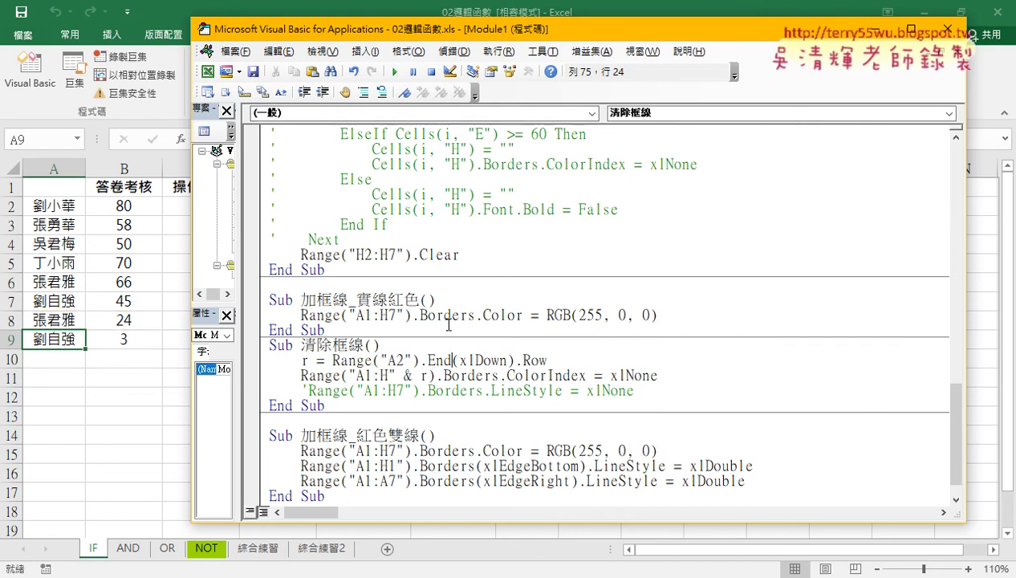
scroll(419, 417, "down", 1)
left_click_drag(395, 421, 389, 420)
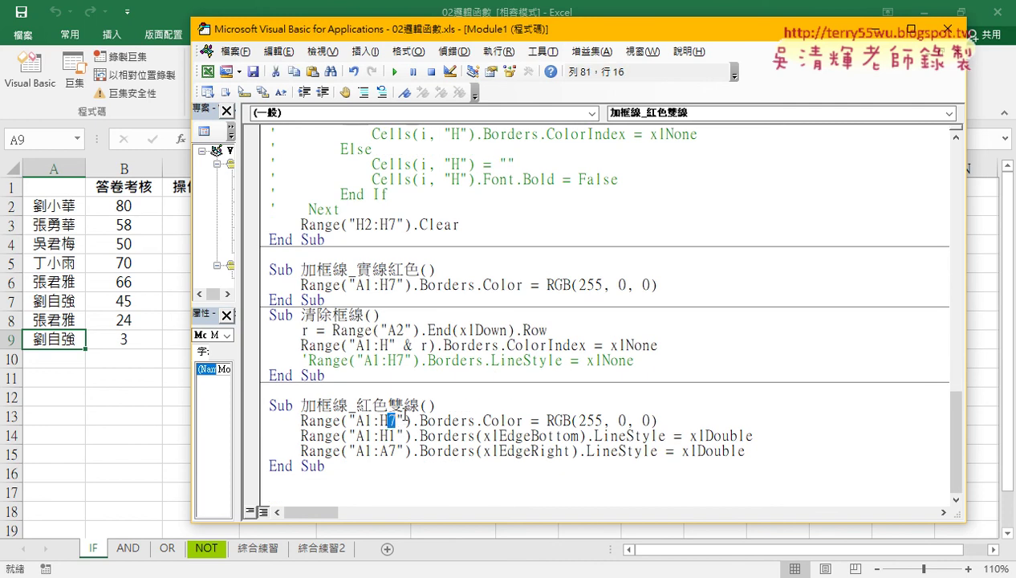
Copy the r = Range("A2").End(xlDown).Row line into the top of 加框線_紅色雙線.
left_click_drag(548, 330, 302, 335)
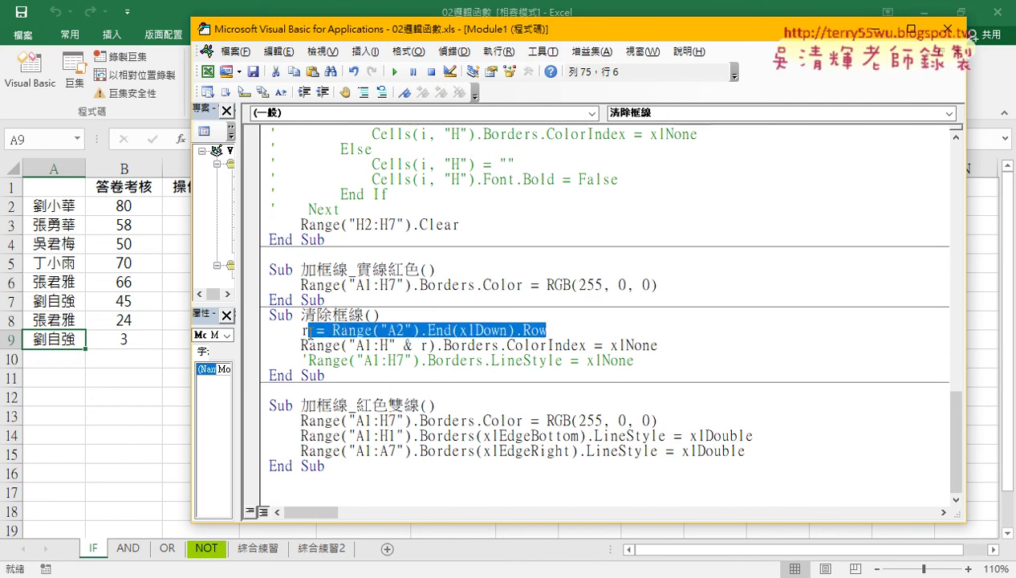
left_click(468, 405)
key("Return")
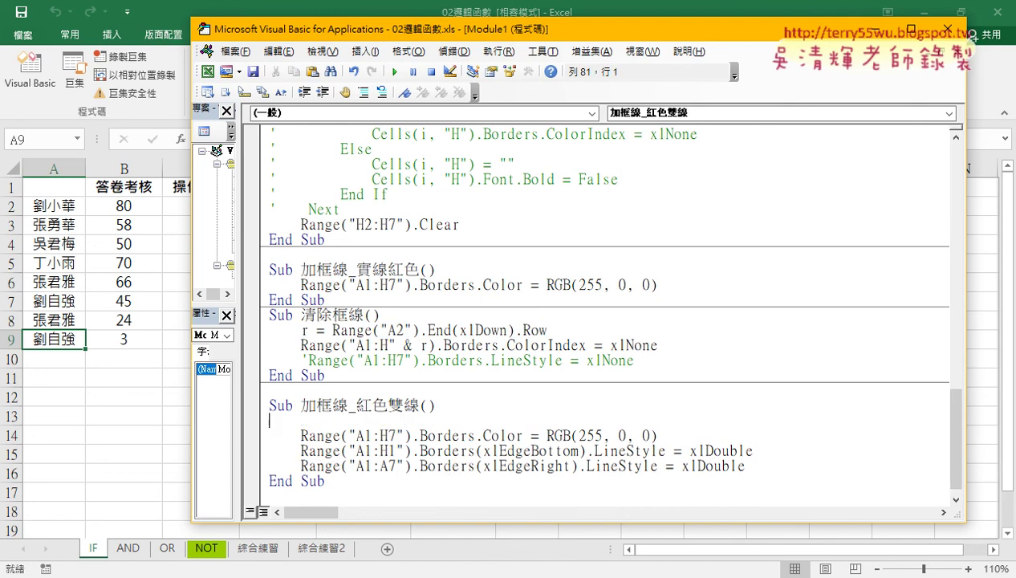
key("Tab")
type("r = Range(\"A2\").End(xlDown).Row")
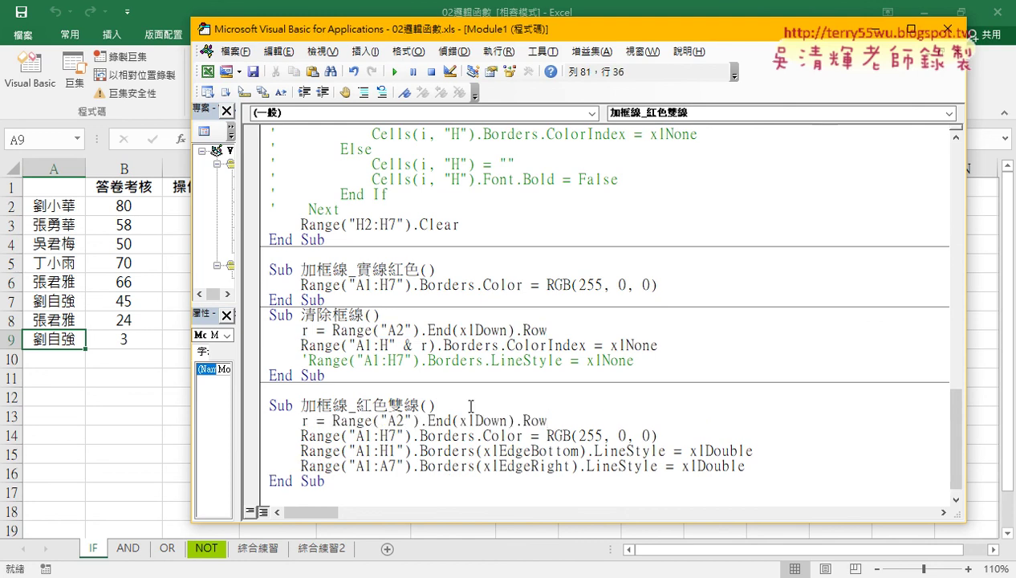
Change "A1:H7" and "A1:A7" to "A1:H" & r and "A1:A" & r.
left_click_drag(396, 435, 388, 436)
key("Delete")
key("Right")
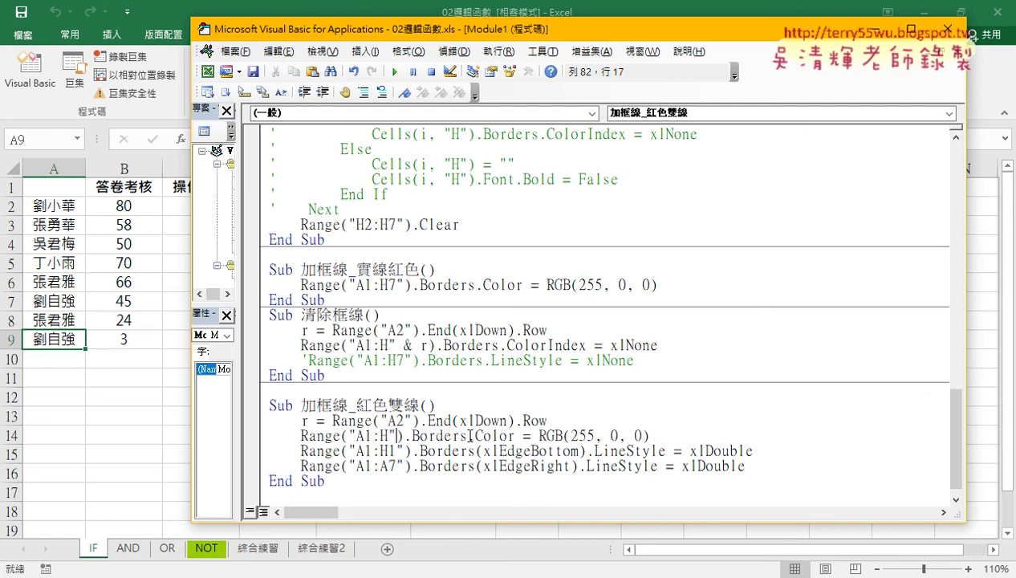
type("& r")
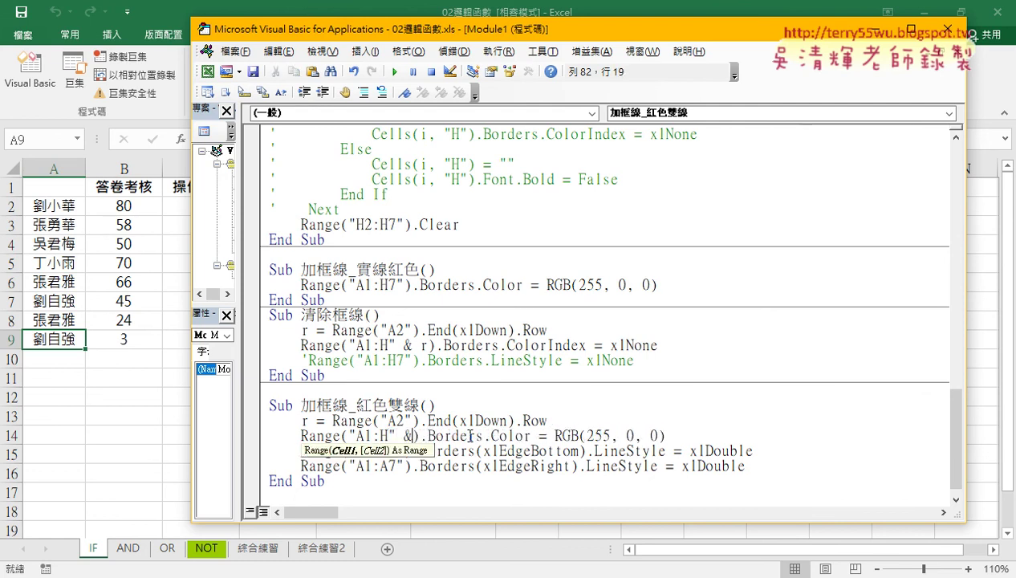
key("Down")
key("Down")
key("Left")
key("Left")
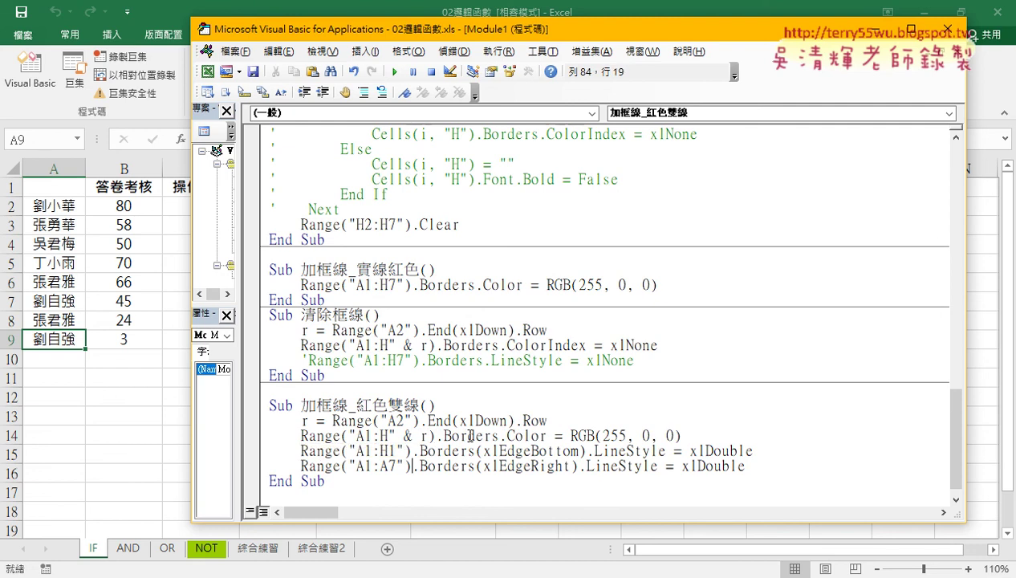
key("Left")
key("Left")
key("shift+Left")
key("Delete")
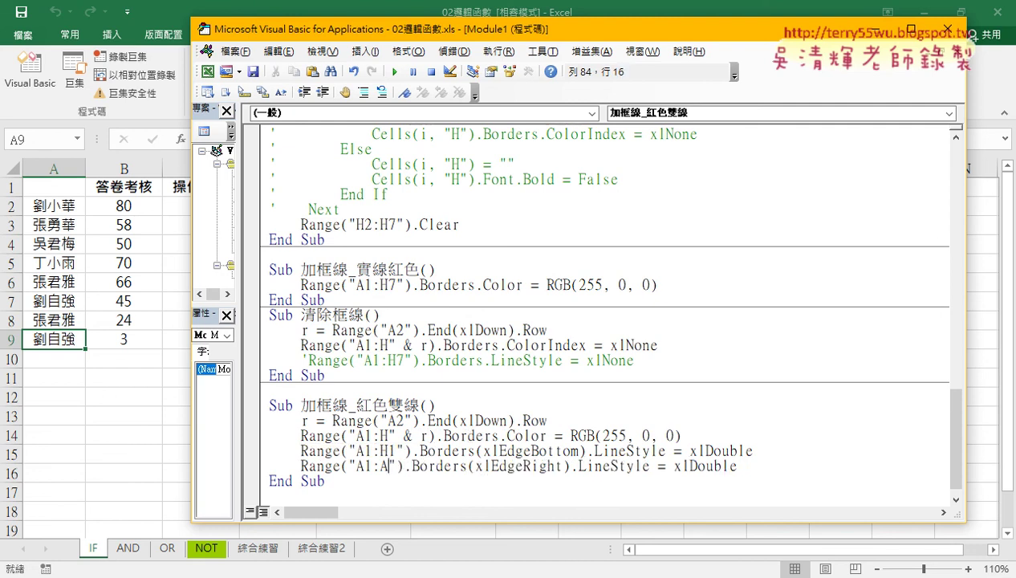
key("Right")
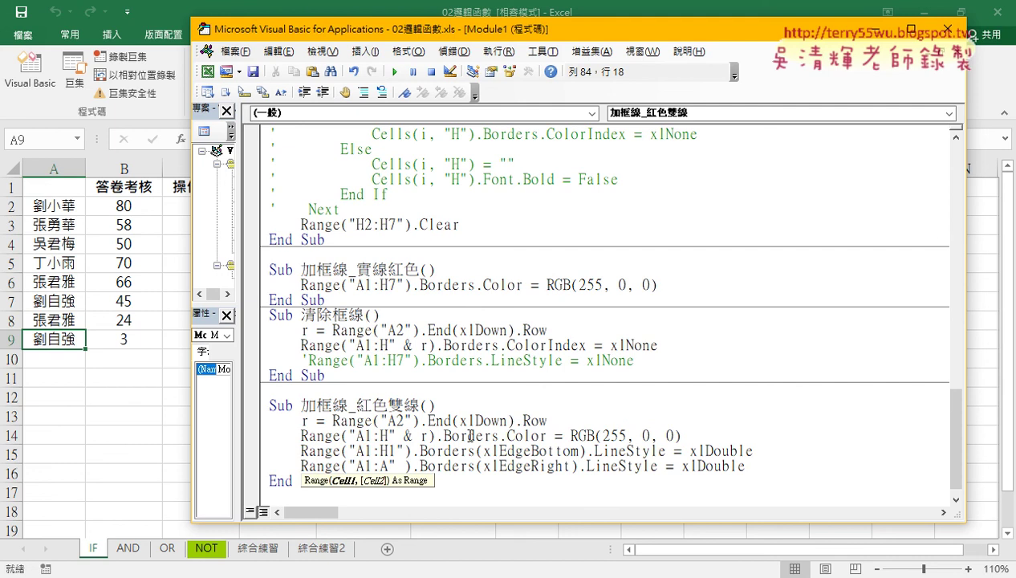
type("&")
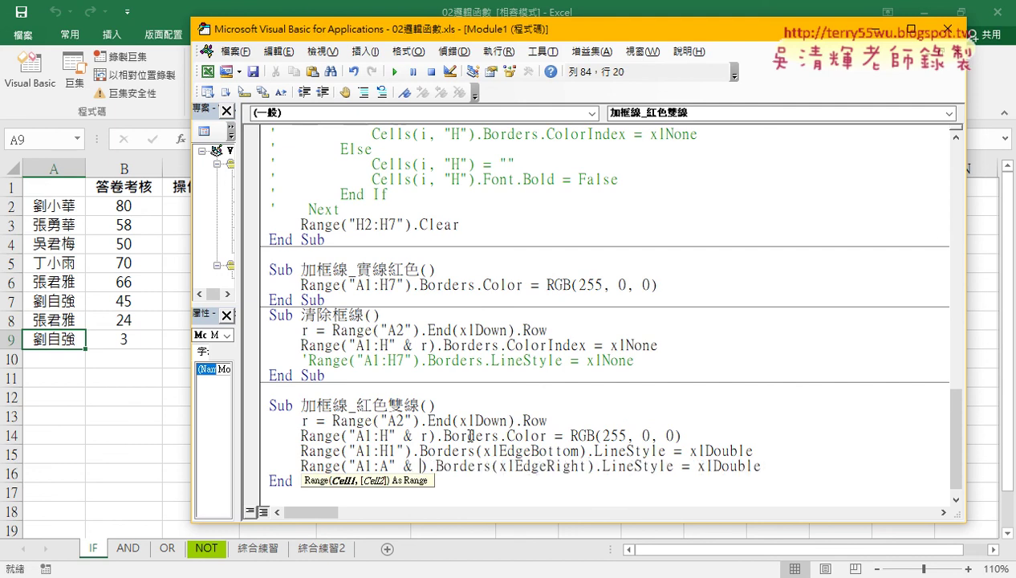
type(" r")
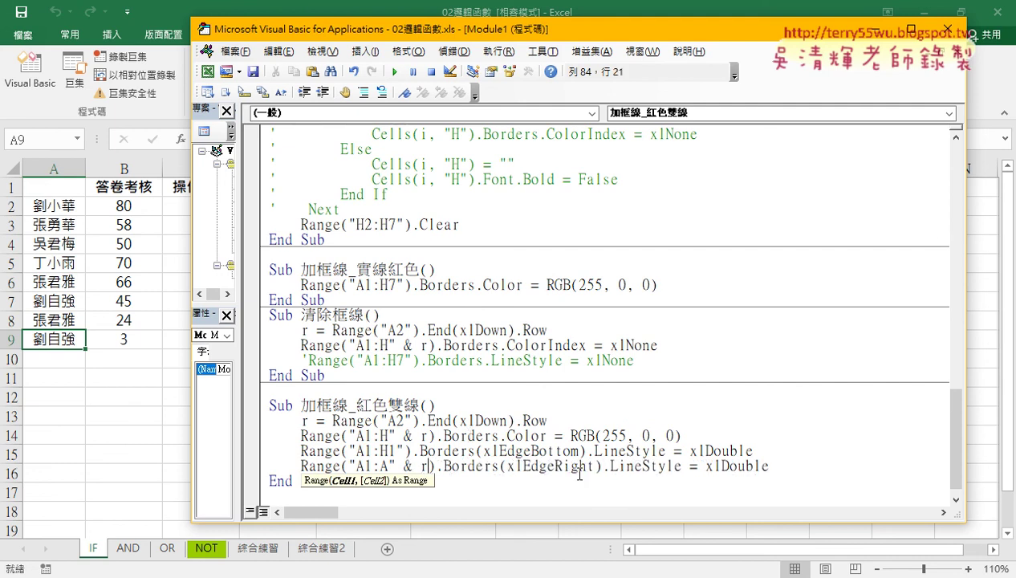
Review the new & r references and narrow the code window to reveal the sheet.
left_click(544, 420)
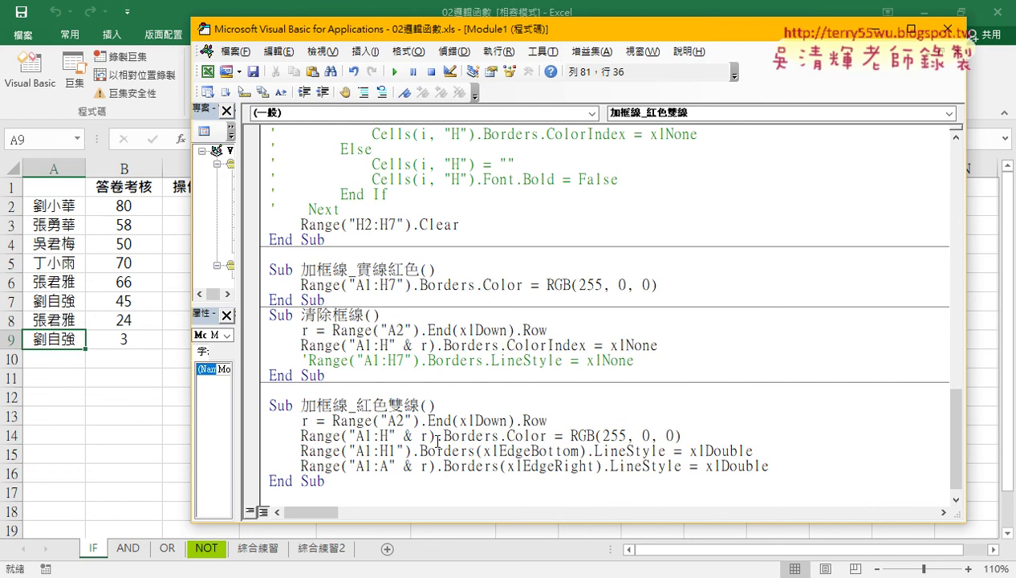
left_click_drag(388, 436, 585, 451)
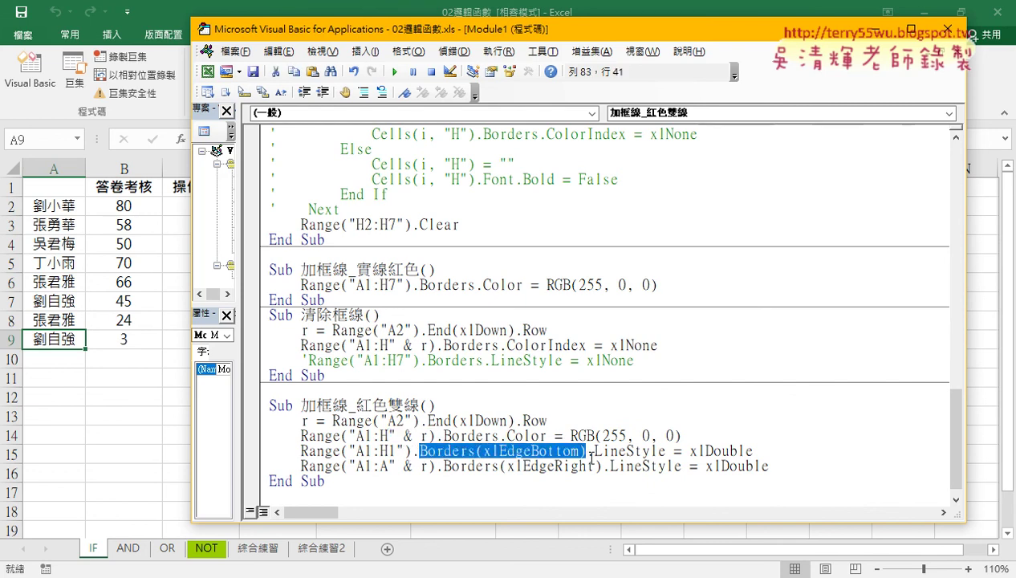
left_click(451, 468)
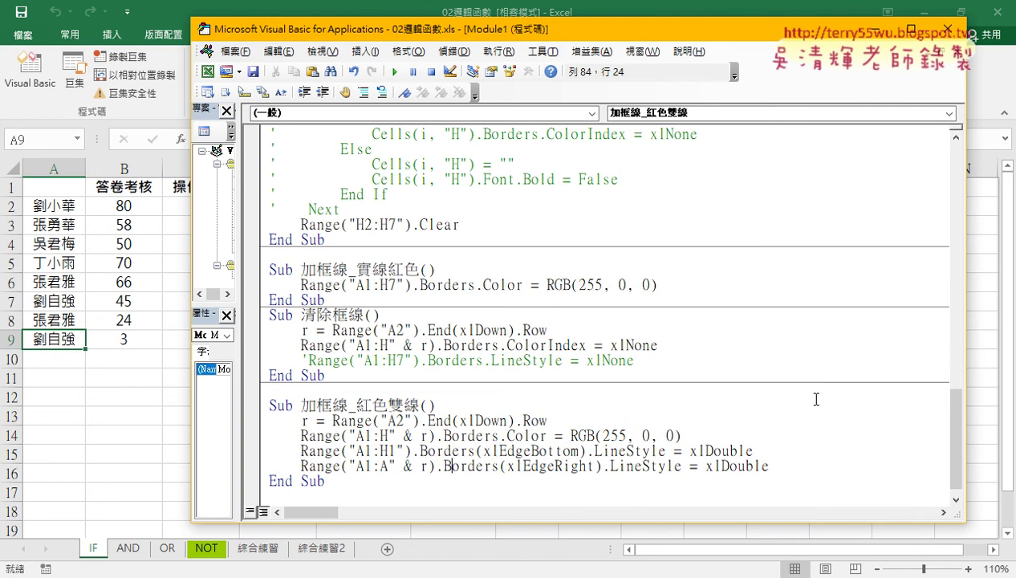
left_click_drag(966, 387, 790, 387)
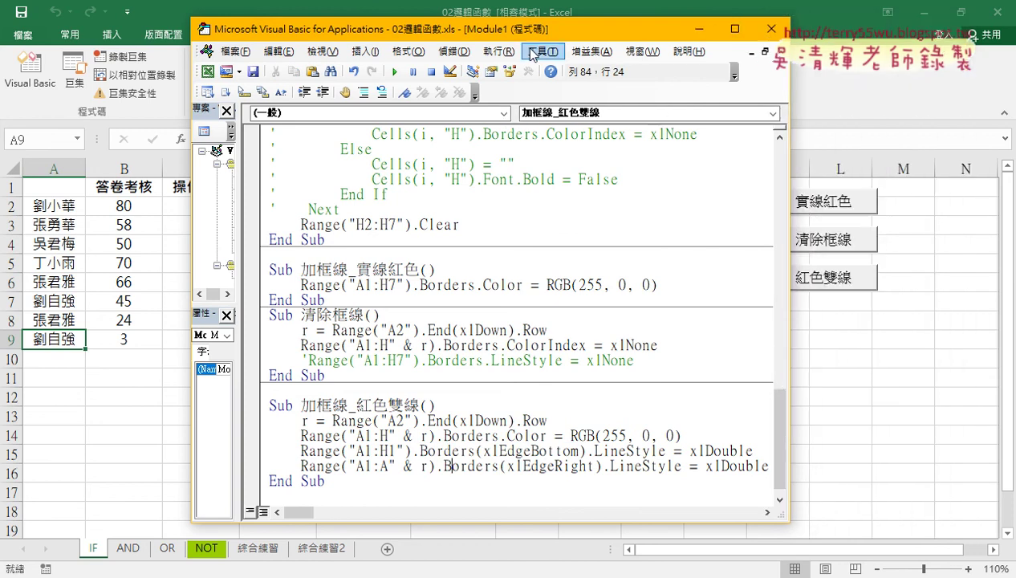
Run the 加框線_紅色雙線 macro from the editor.
left_click_drag(535, 34, 725, 34)
left_click(626, 435)
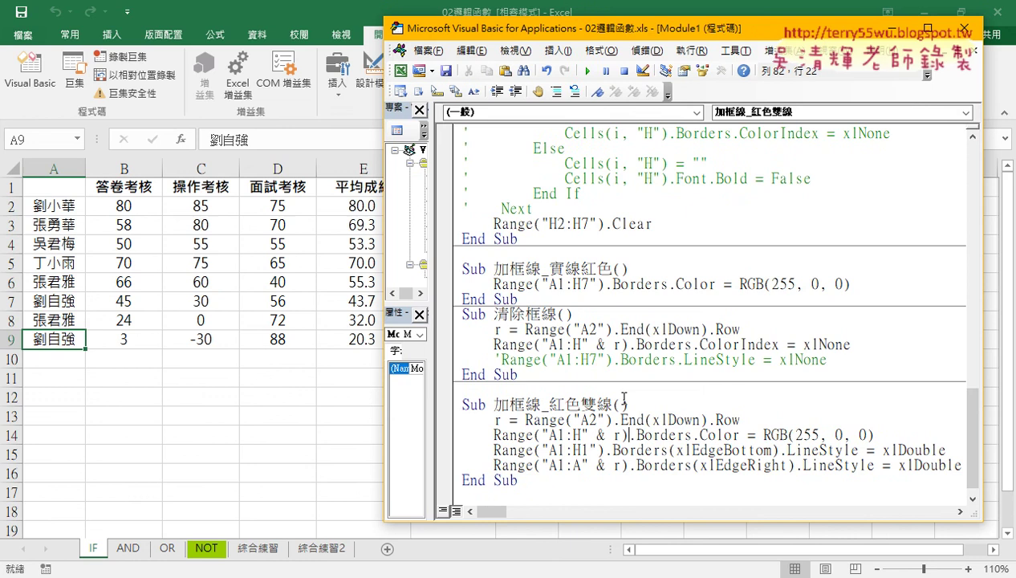
left_click(590, 73)
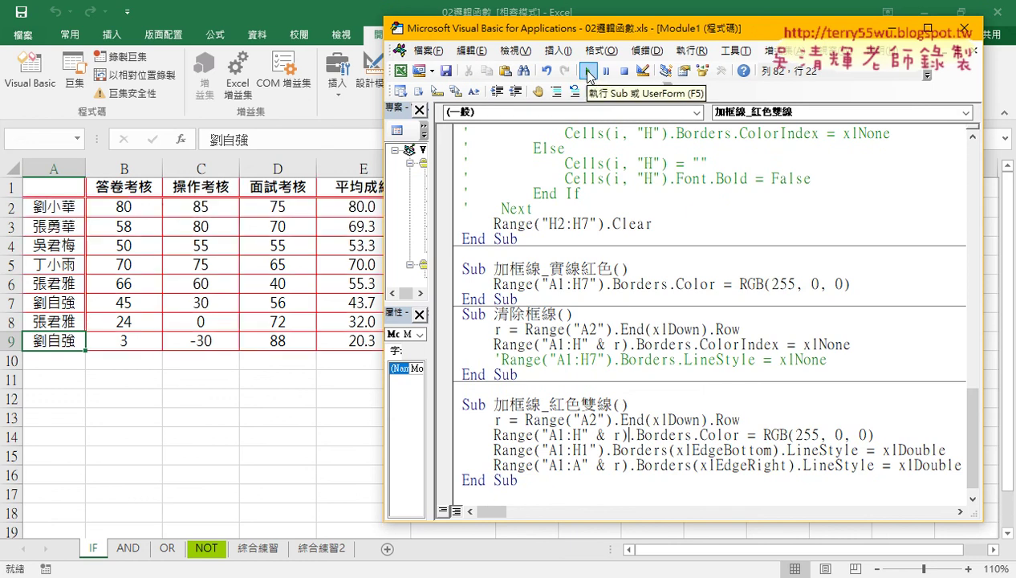
Delete the contents of rows 8–9 (A8:H9) in the score table.
left_click(201, 303)
left_click(206, 396)
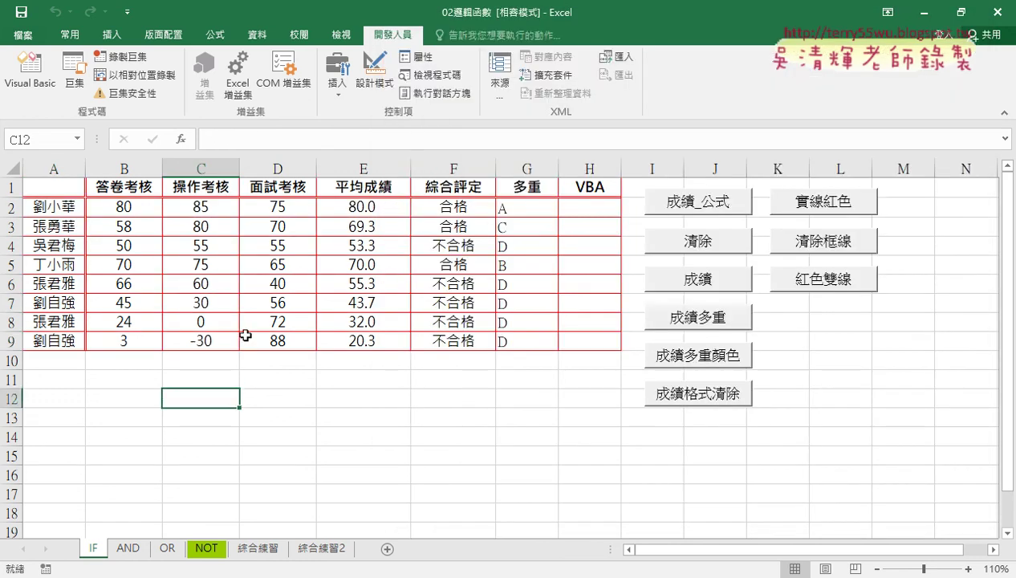
left_click_drag(73, 327, 591, 342)
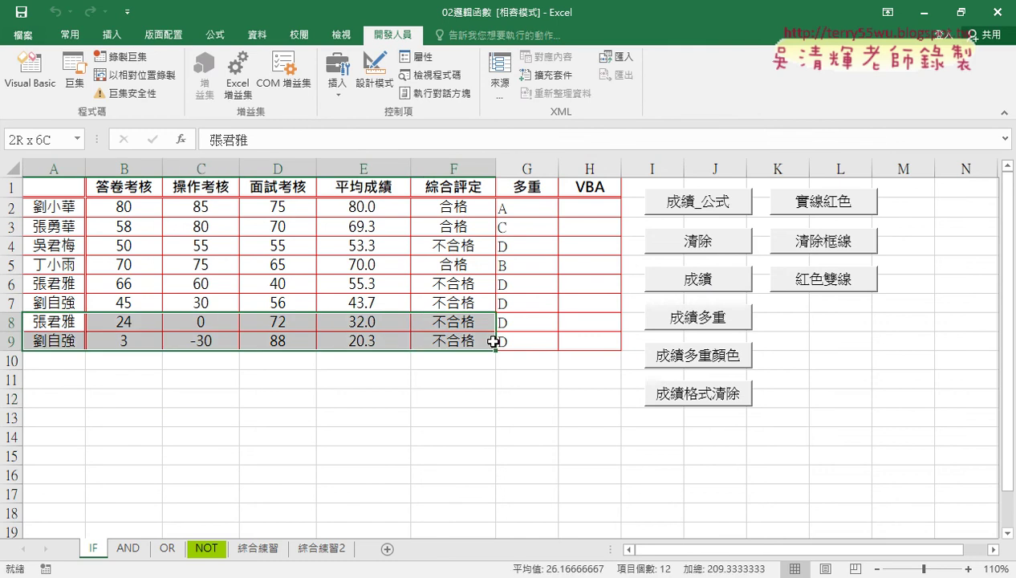
key("Delete")
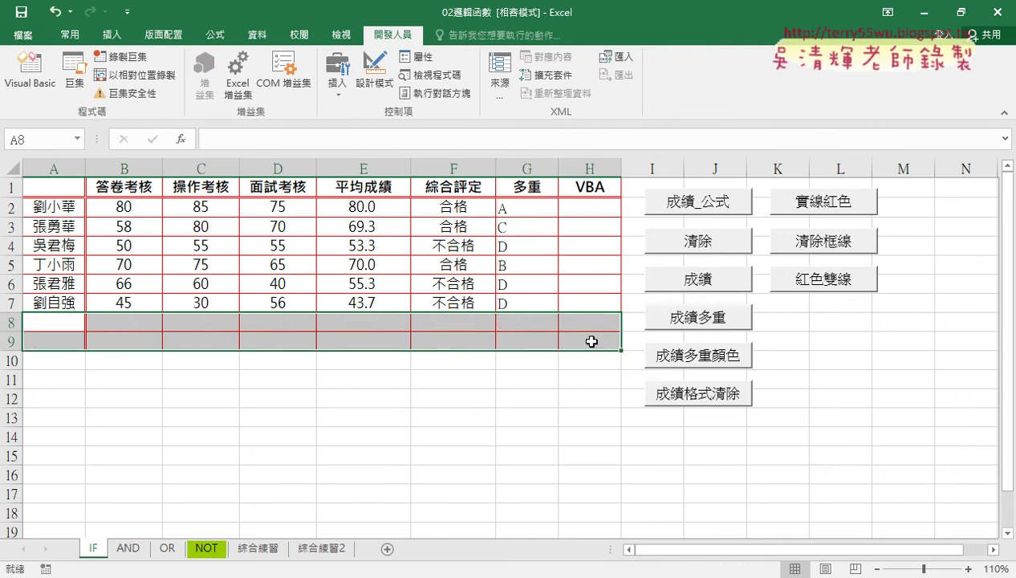
left_click(493, 443)
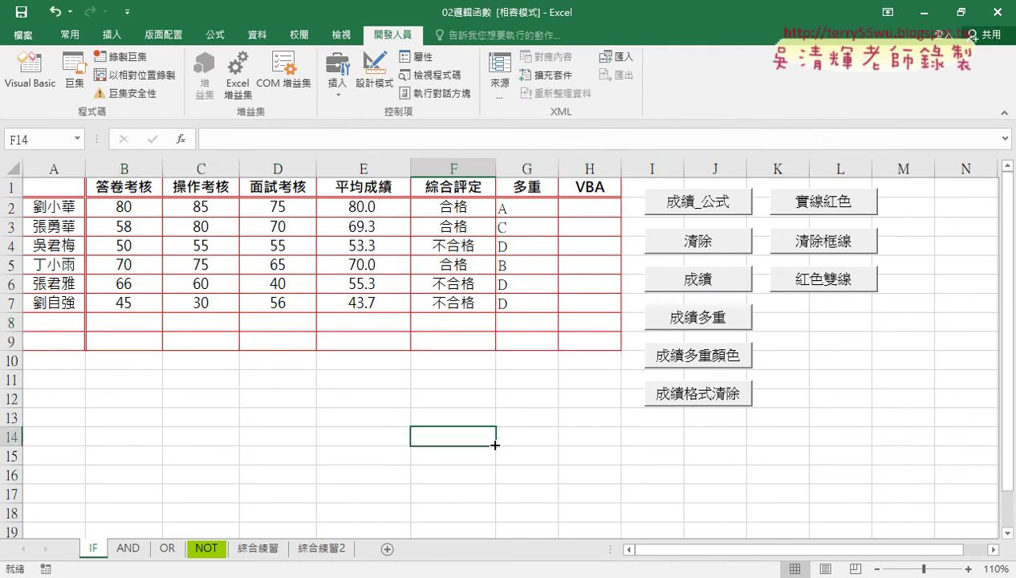
Use the 清除框線 and 紅色雙線 buttons so borders follow the new last row.
left_click(831, 247)
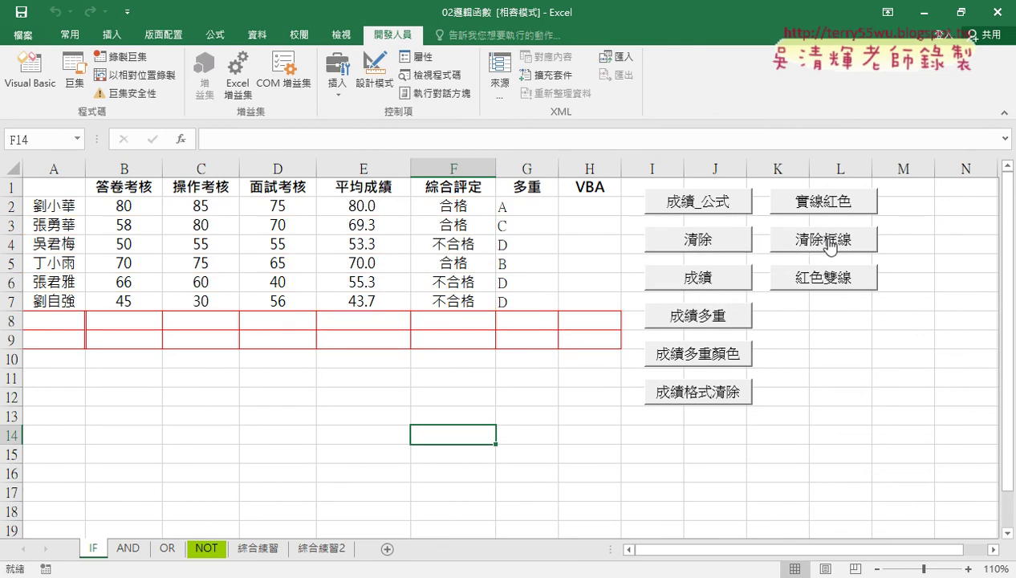
left_click(62, 208)
key("ctrl+Down")
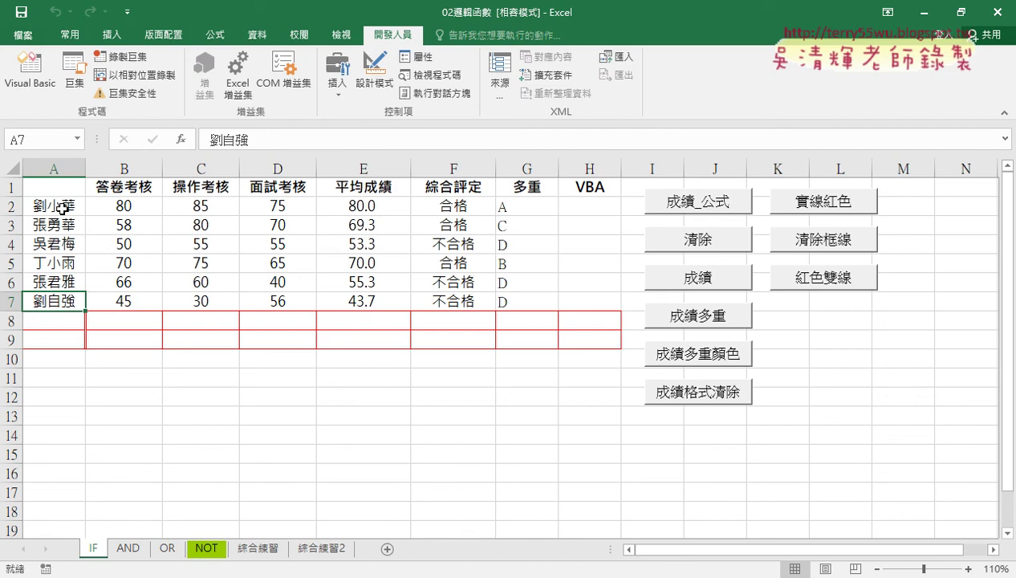
left_click(799, 287)
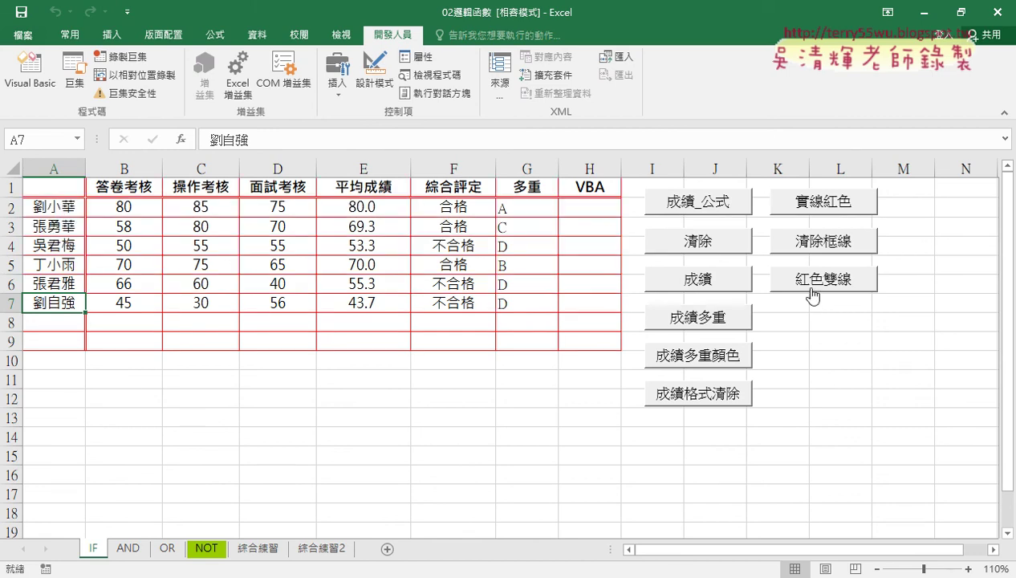
left_click_drag(64, 323, 563, 342)
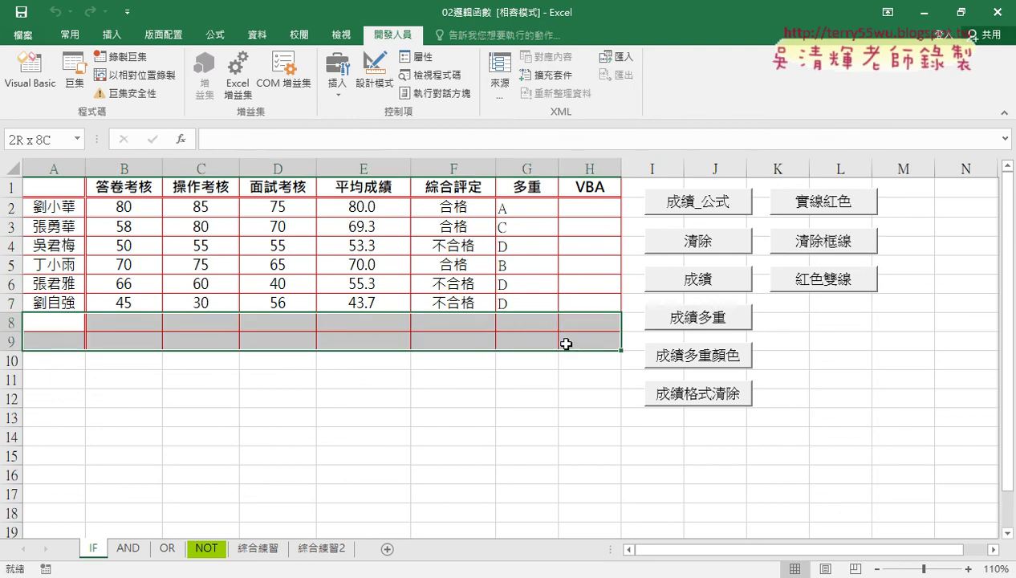
Reopen the Visual Basic editor to view the macro code.
left_click(32, 76)
scroll(688, 352, "down", 1)
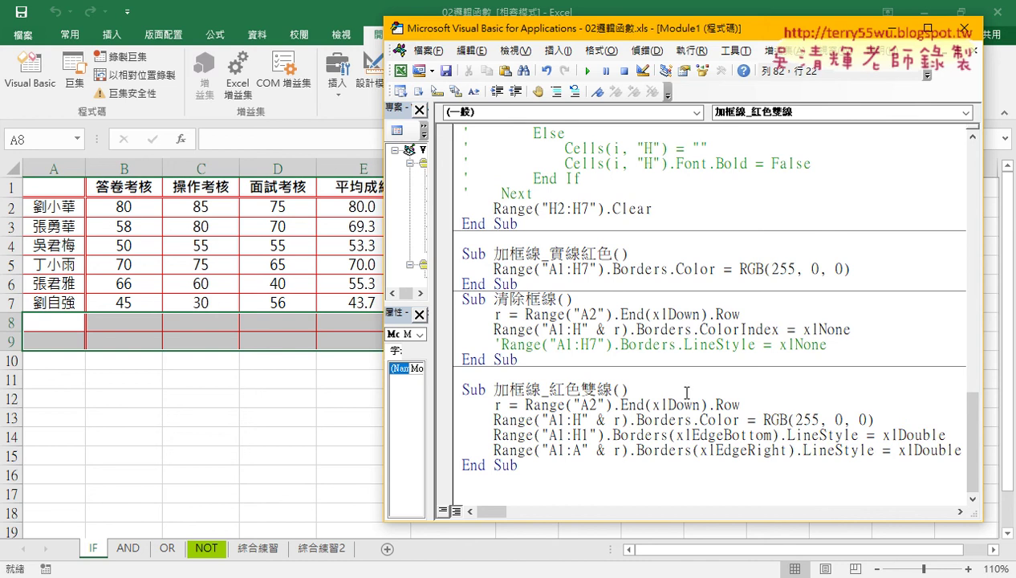
left_click_drag(740, 405, 517, 404)
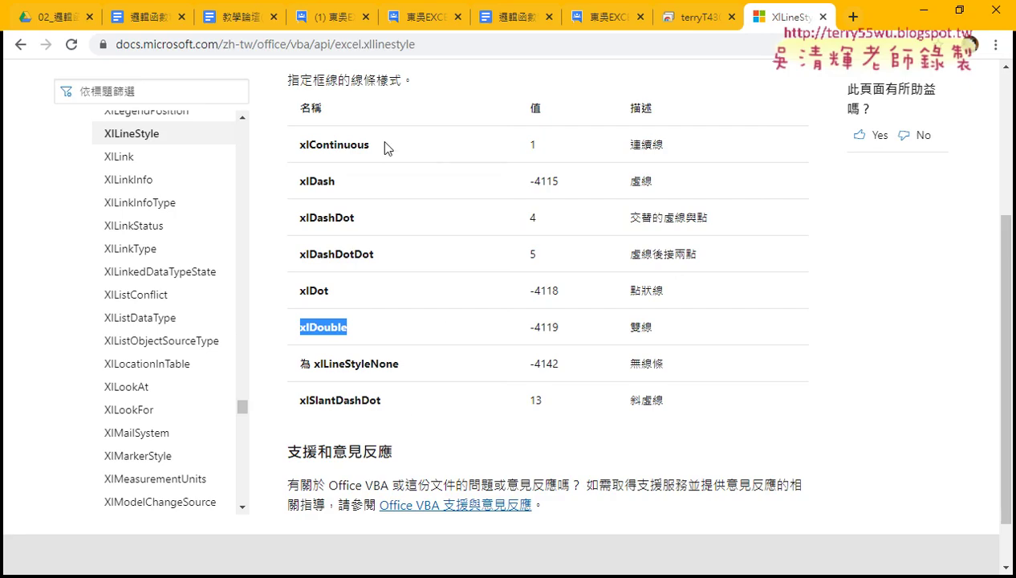
Show the 邏輯函數程式碼.docx notes and select the '& Range("A2").End(xlDown).Row' text.
left_click(148, 16)
scroll(407, 291, "down", 2)
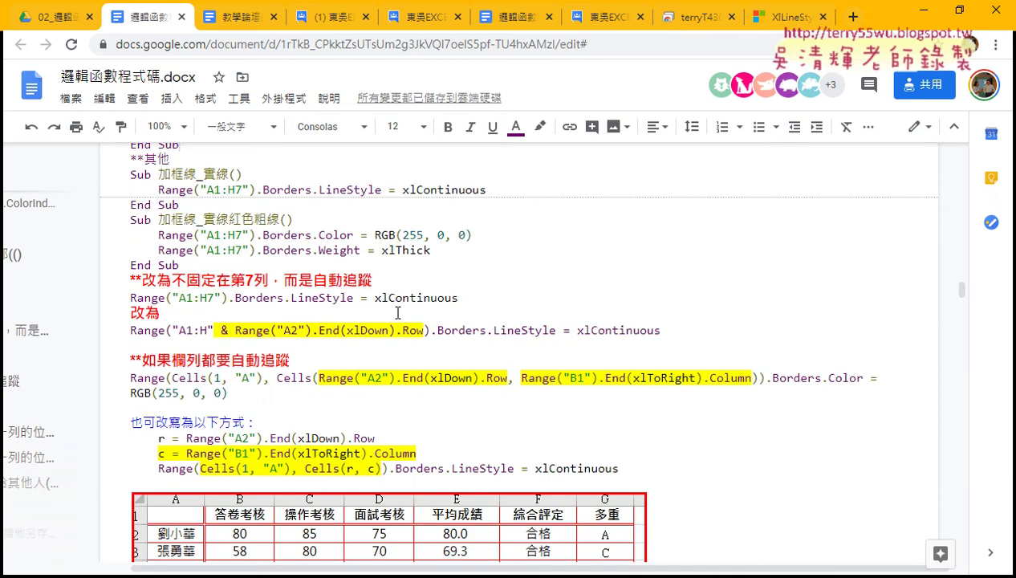
left_click_drag(213, 330, 424, 330)
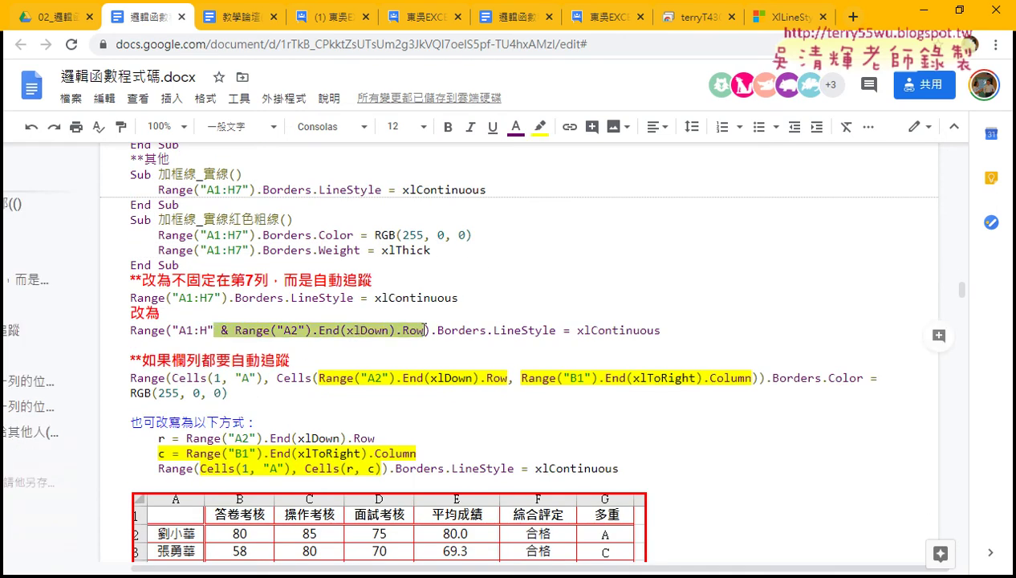